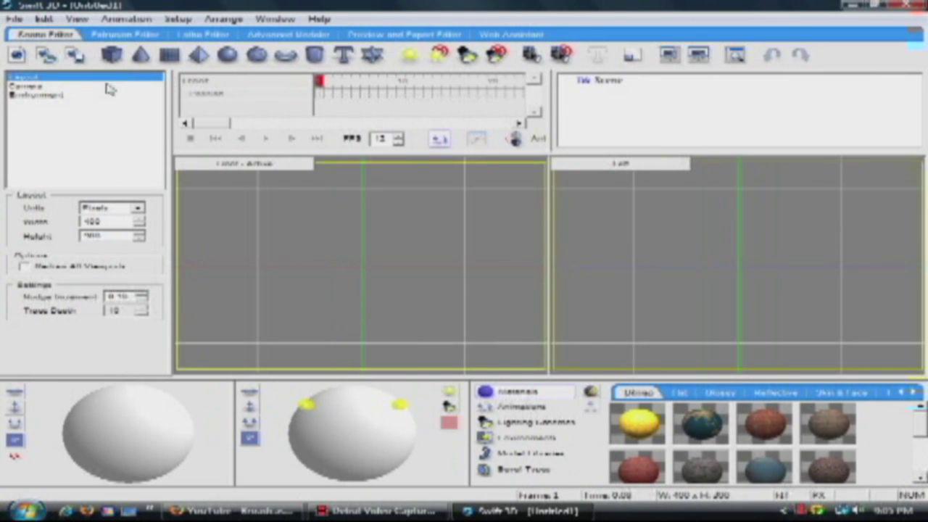
Step: Move the point light toward the front center of the lighting trackball and turn off its Shadows and Specular options
{"action": "left_click_drag", "start_coordinate": [401, 404], "coordinate": [372, 411]}
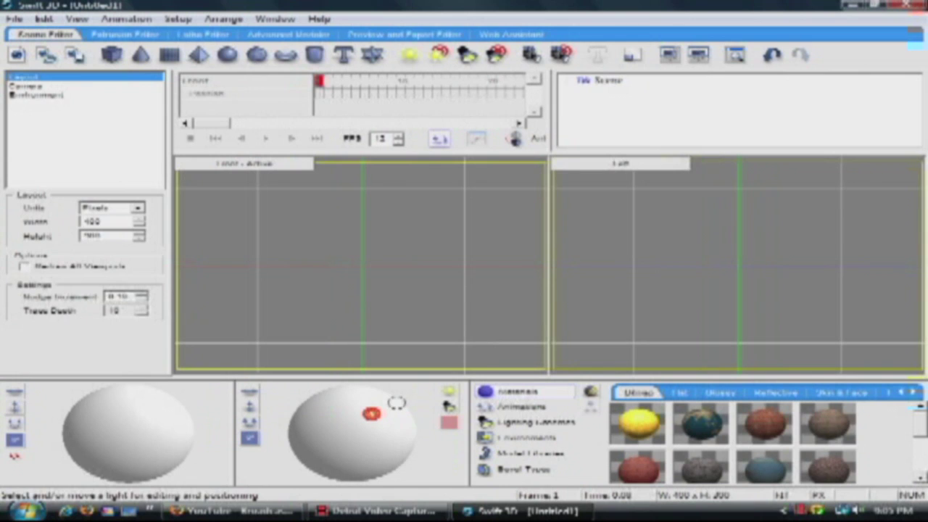
{"action": "left_click", "coordinate": [96, 272]}
{"action": "left_click", "coordinate": [96, 284]}
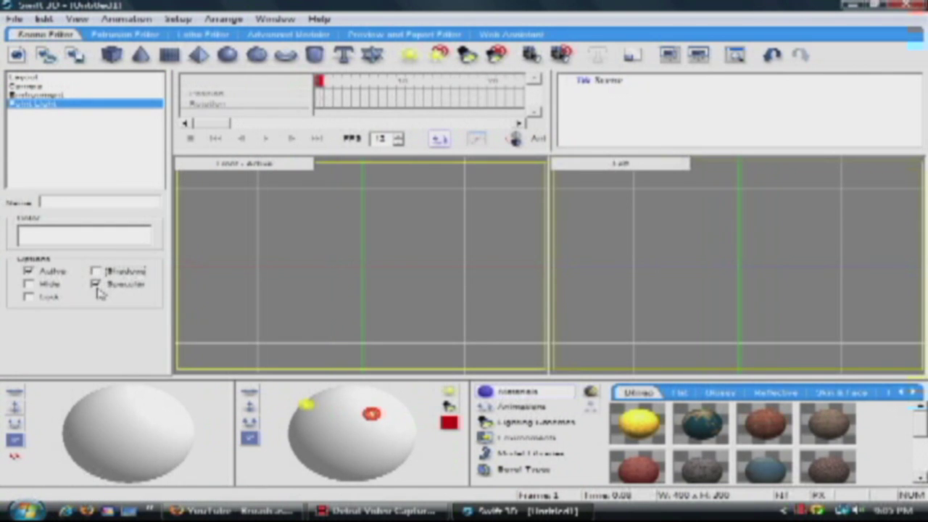
{"action": "left_click_drag", "start_coordinate": [304, 405], "coordinate": [355, 438]}
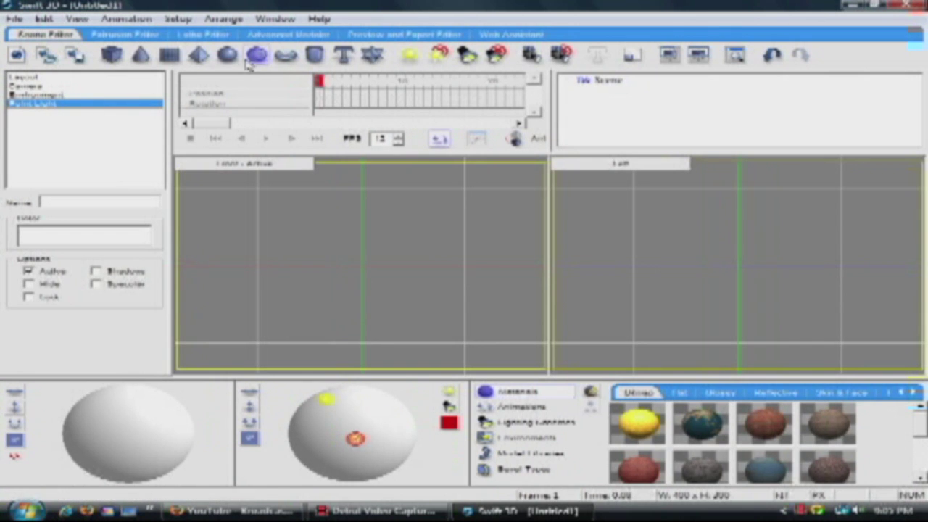
Step: Add a plane, lower it below the origin as a floor, and set its width and height to 25
{"action": "left_click", "coordinate": [169, 55]}
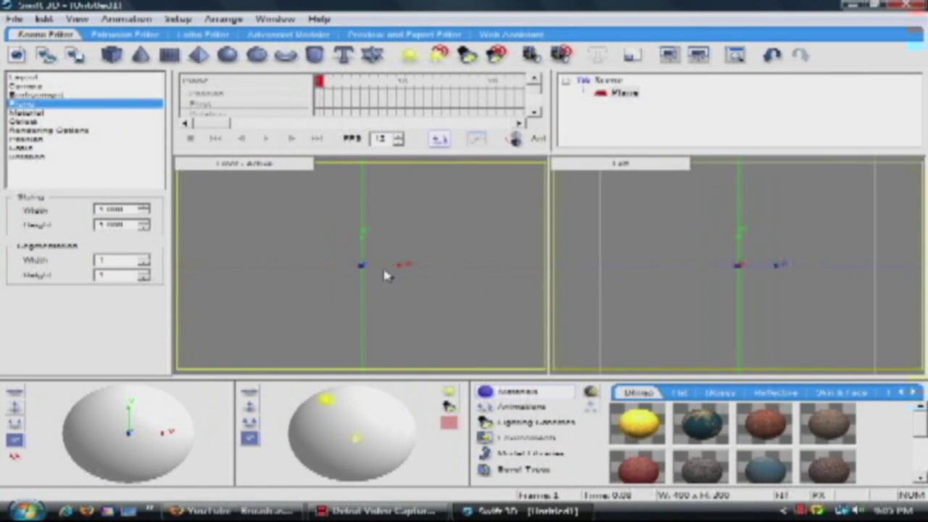
{"action": "left_click_drag", "start_coordinate": [388, 273], "coordinate": [388, 344]}
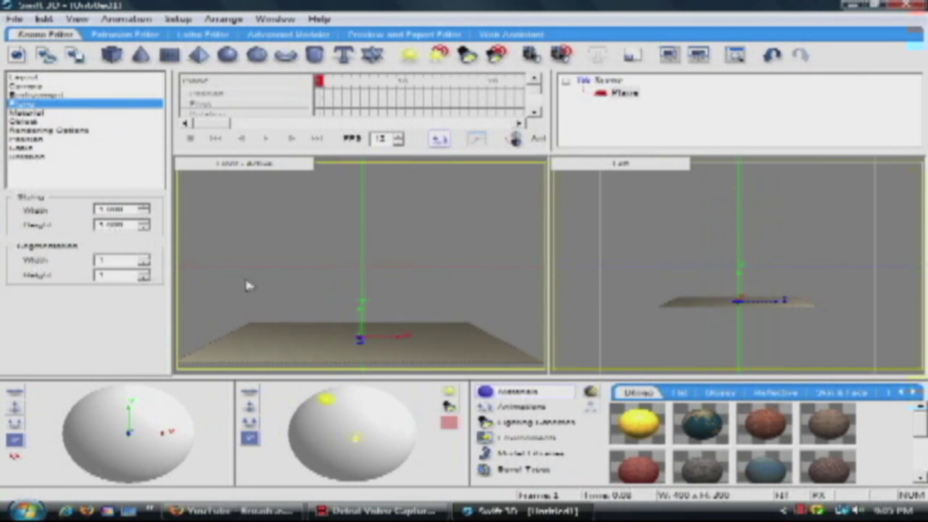
{"action": "double_click", "coordinate": [126, 207]}
{"action": "type", "text": "40"}
{"action": "key", "text": "Tab"}
{"action": "type", "text": "4"}
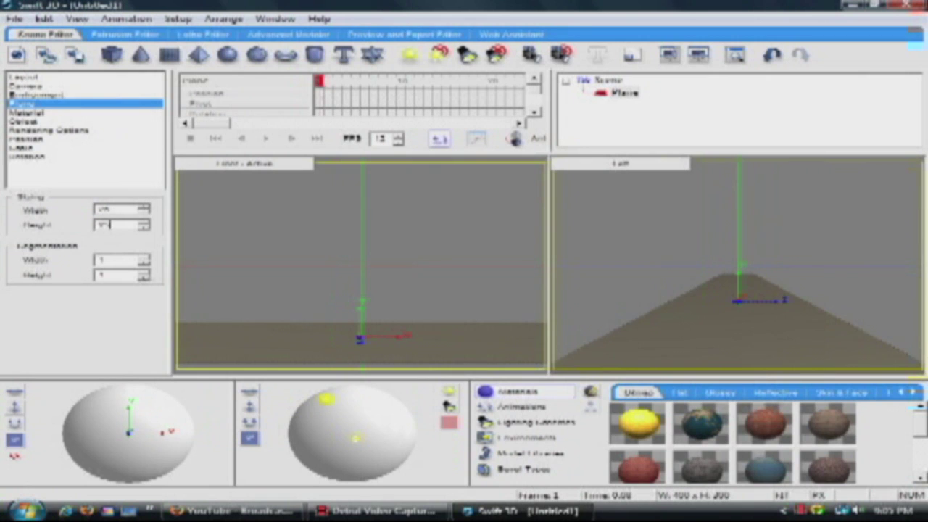
{"action": "type", "text": "0"}
{"action": "key", "text": "Return"}
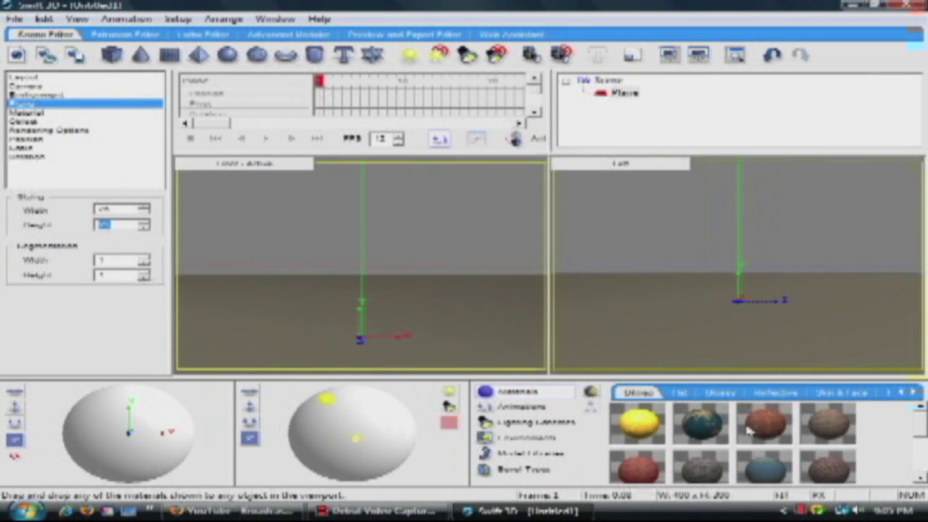
Step: Apply the dark cracked-stone bitmap material to the floor plane and render a preview of the front view
{"action": "left_click_drag", "start_coordinate": [917, 431], "coordinate": [912, 445]}
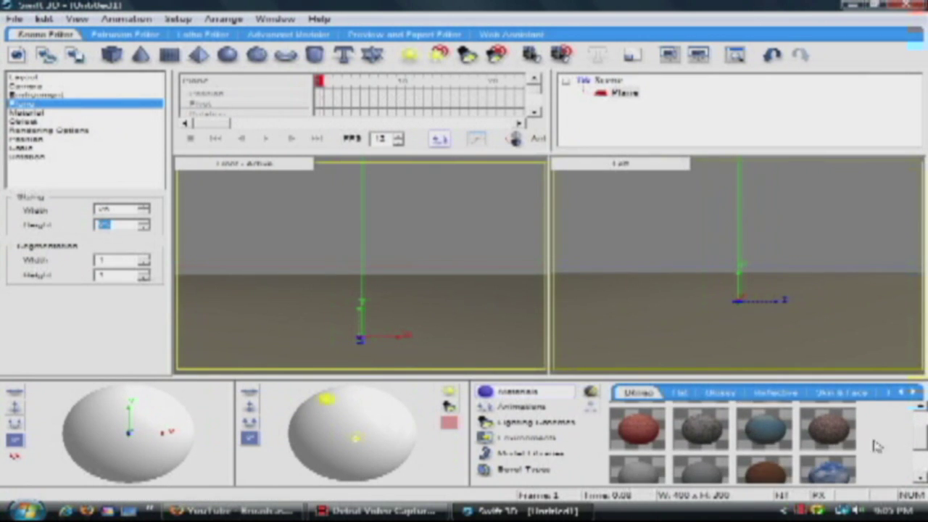
{"action": "left_click_drag", "start_coordinate": [924, 439], "coordinate": [925, 441]}
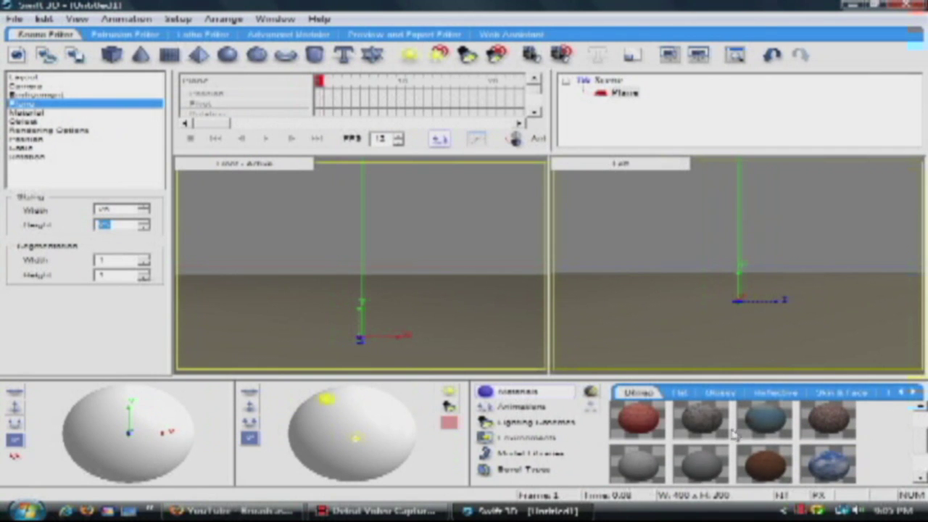
{"action": "left_click_drag", "start_coordinate": [694, 426], "coordinate": [470, 311]}
{"action": "left_click", "coordinate": [701, 55]}
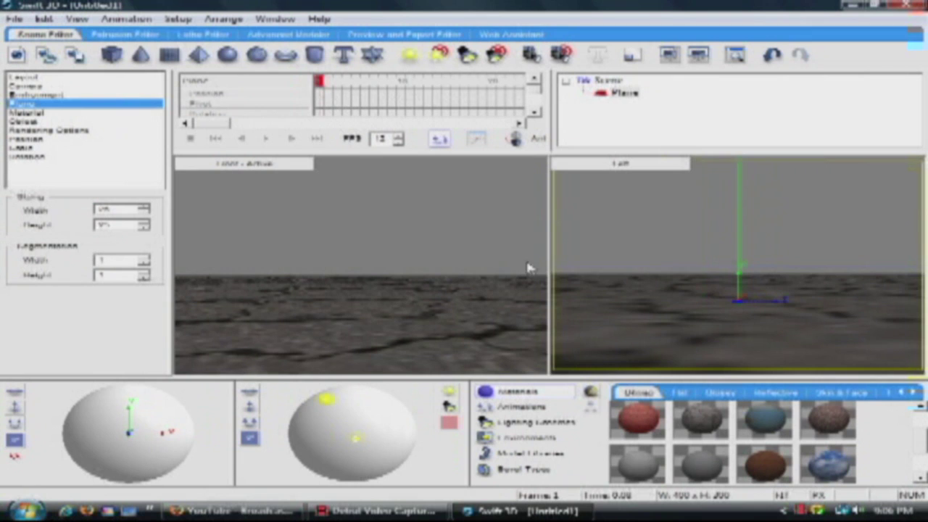
{"action": "left_click_drag", "start_coordinate": [923, 441], "coordinate": [925, 417]}
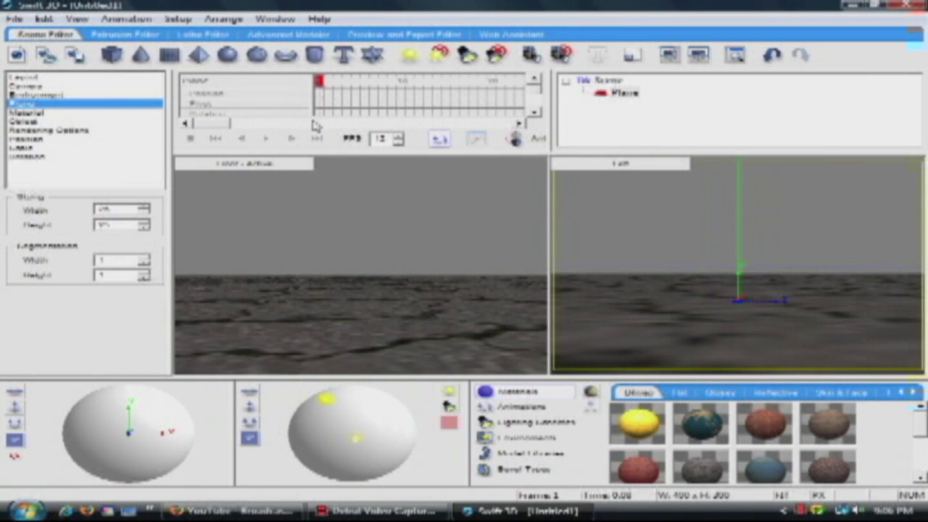
{"action": "left_click", "coordinate": [169, 55]}
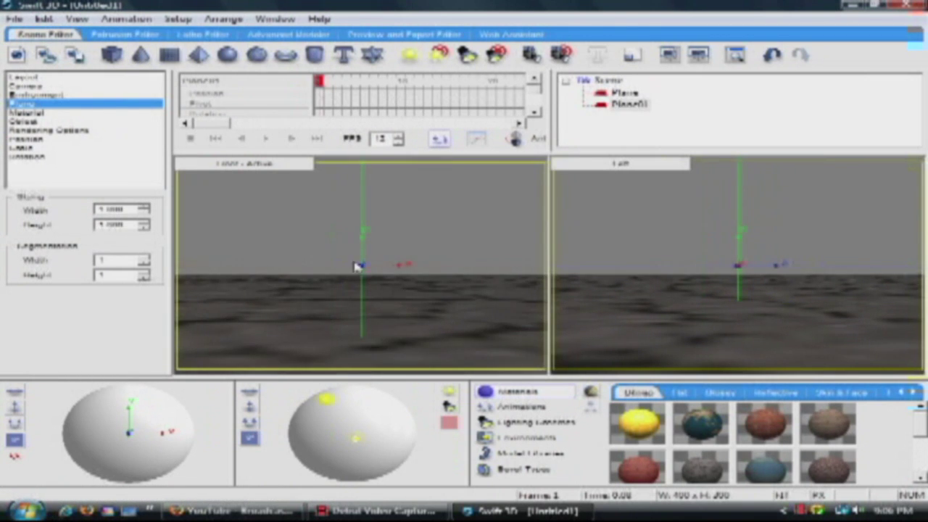
{"action": "key", "text": "Delete"}
Step: Duplicate the floor plane and rotate one copy upright with a 90-degree rotation increment
{"action": "left_click", "coordinate": [384, 298]}
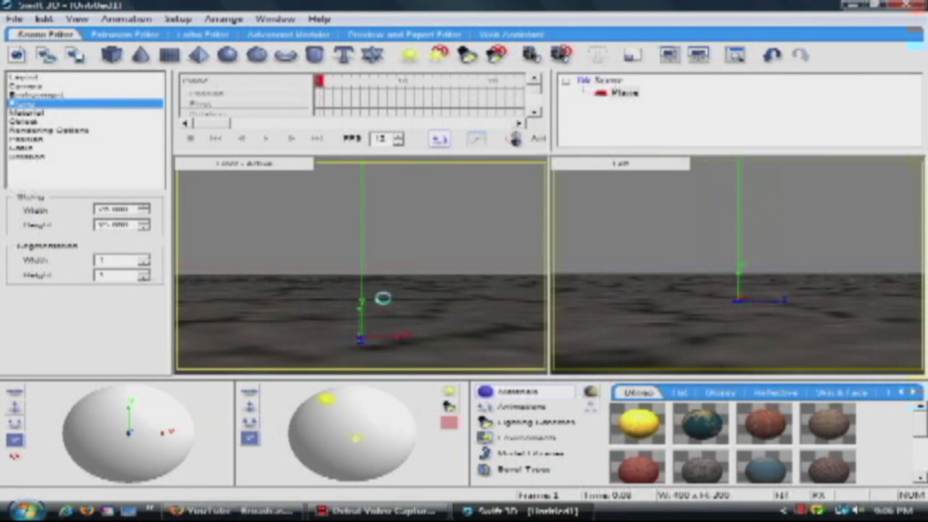
{"action": "key", "text": "ctrl+v"}
{"action": "left_click", "coordinate": [417, 290]}
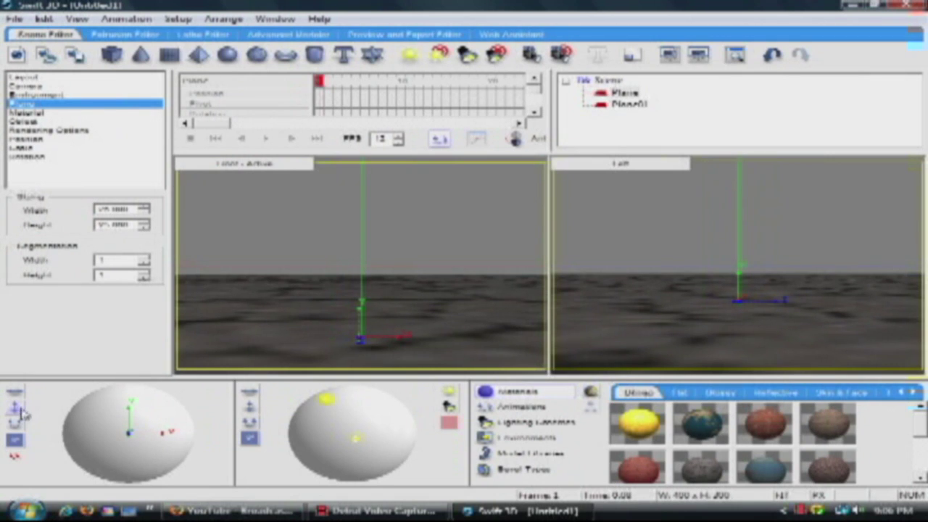
{"action": "left_click", "coordinate": [15, 424]}
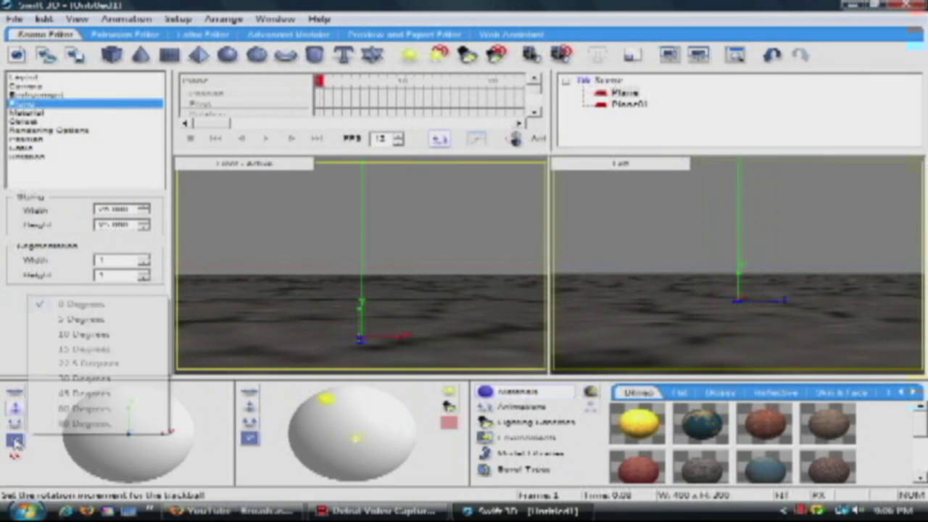
{"action": "left_click", "coordinate": [80, 424]}
{"action": "left_click_drag", "start_coordinate": [149, 442], "coordinate": [150, 467]}
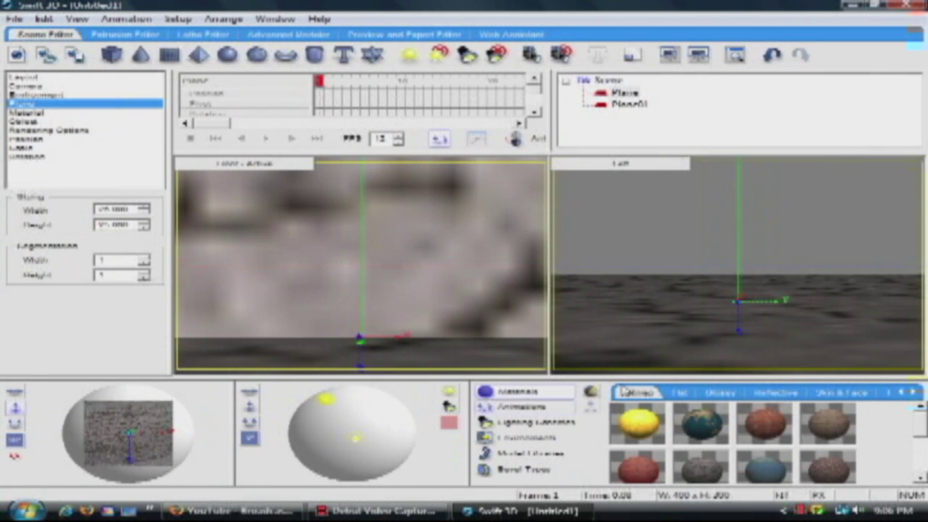
Step: Switch the second viewport to the Top view and move the upright plane toward the floor's back edge
{"action": "left_click", "coordinate": [622, 164]}
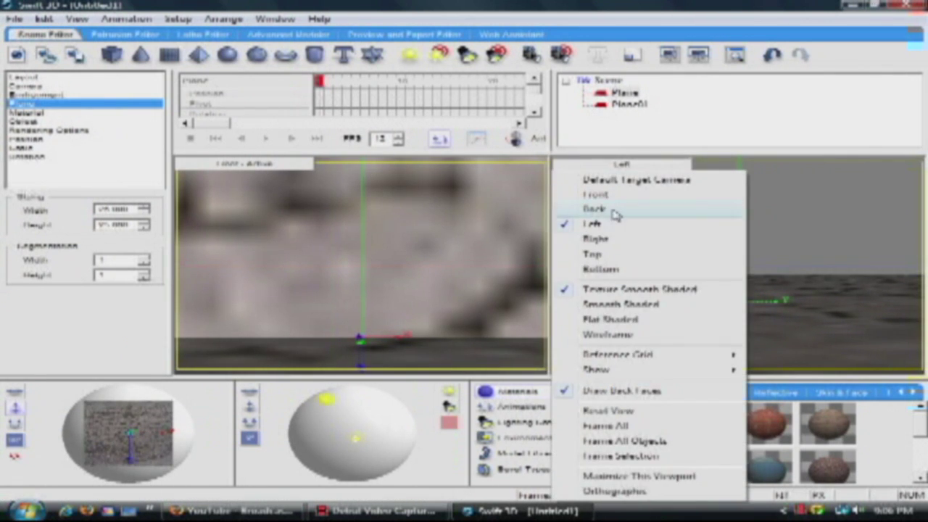
{"action": "left_click", "coordinate": [593, 254]}
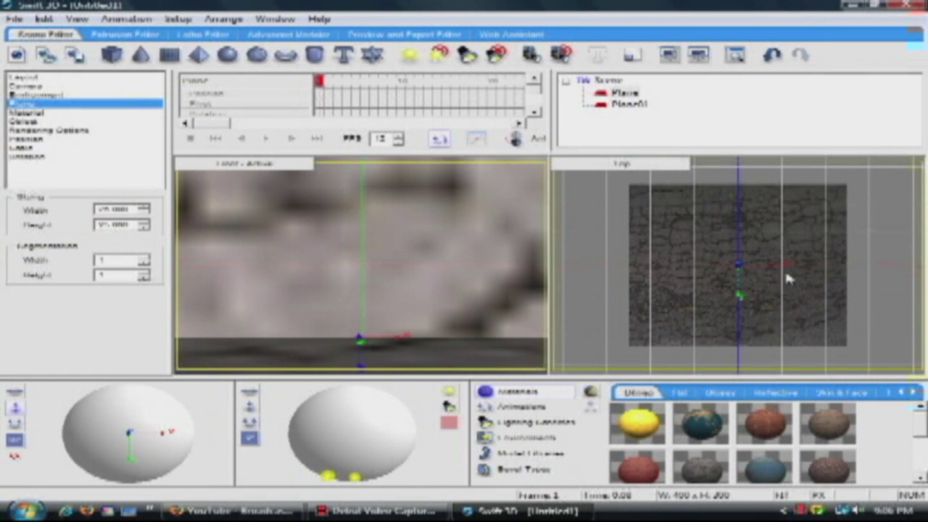
{"action": "left_click_drag", "start_coordinate": [871, 271], "coordinate": [870, 203]}
Step: Apply a brick bitmap material to the upright plane and push it back flush with the floor's rear edge
{"action": "left_click_drag", "start_coordinate": [765, 424], "coordinate": [497, 233]}
{"action": "left_click_drag", "start_coordinate": [645, 488], "coordinate": [478, 226]}
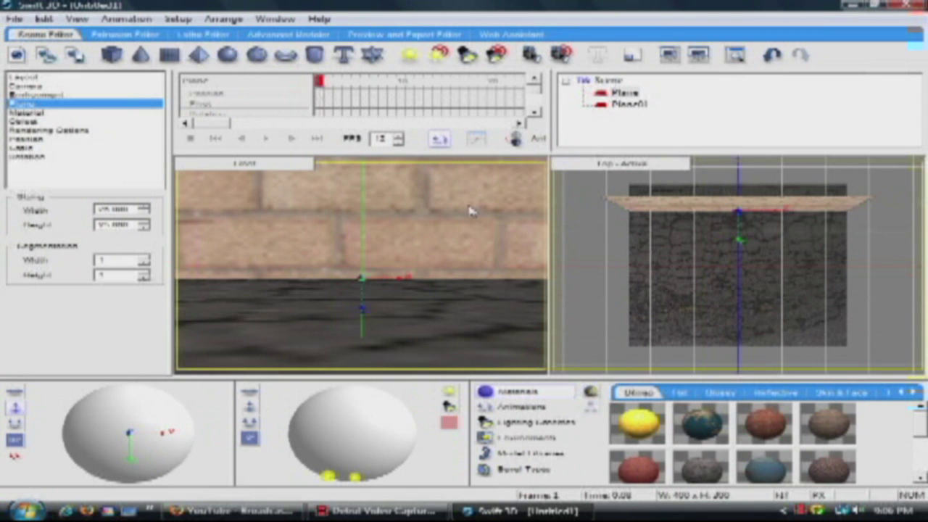
{"action": "left_click_drag", "start_coordinate": [810, 208], "coordinate": [709, 194]}
Step: Scale down the brick texture on the wall plane in the Advanced Modeler and render the scene to check it
{"action": "left_click", "coordinate": [447, 204]}
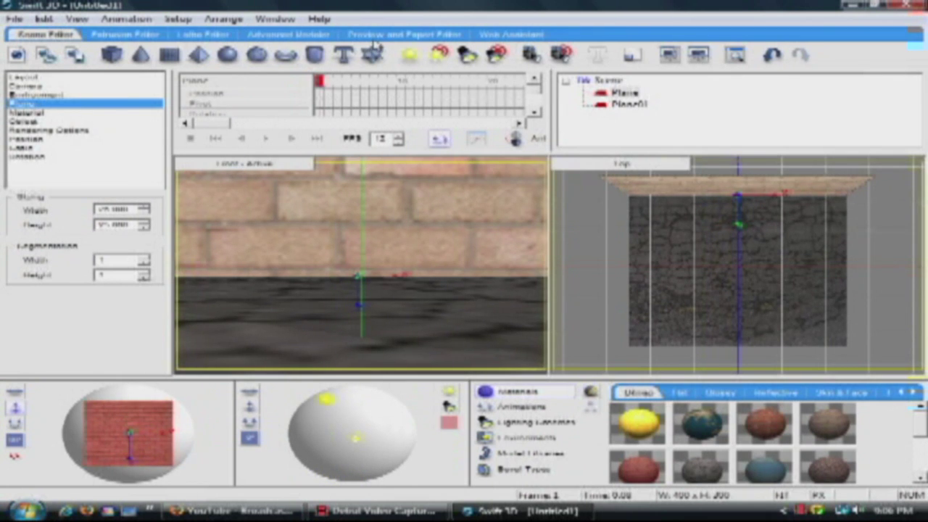
{"action": "left_click", "coordinate": [294, 34]}
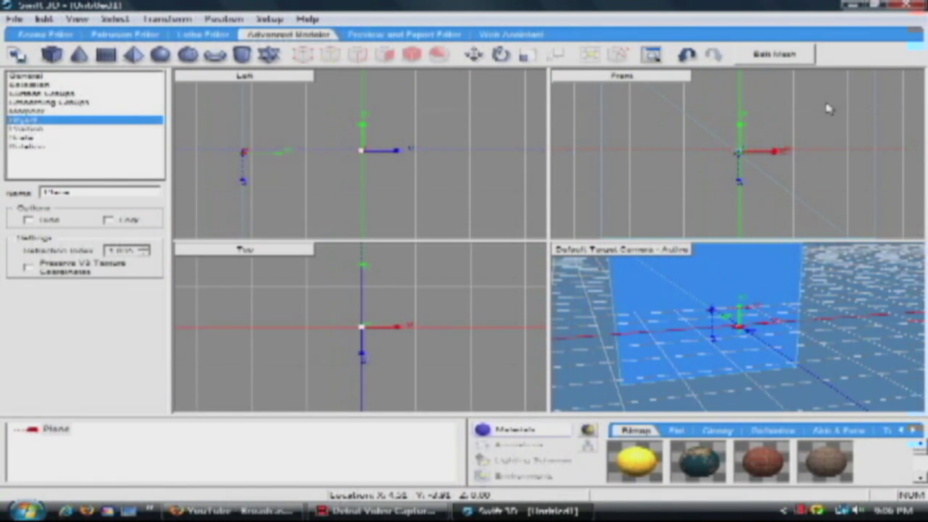
{"action": "left_click", "coordinate": [792, 57]}
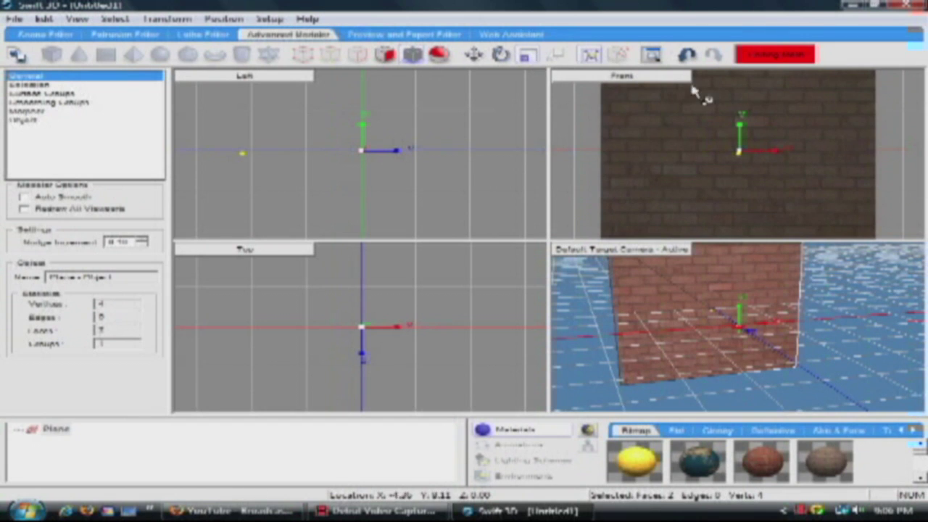
{"action": "left_click", "coordinate": [795, 105]}
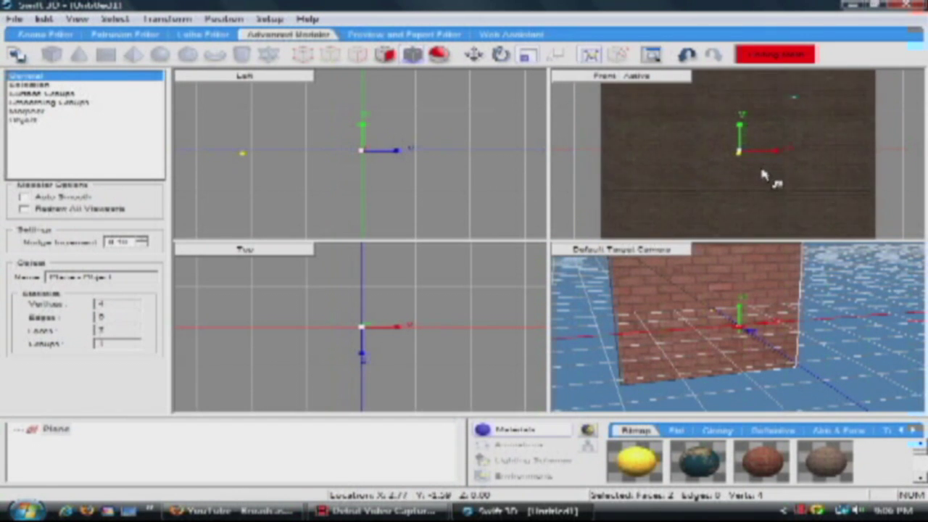
{"action": "left_click_drag", "start_coordinate": [755, 165], "coordinate": [750, 159]}
{"action": "left_click", "coordinate": [44, 34]}
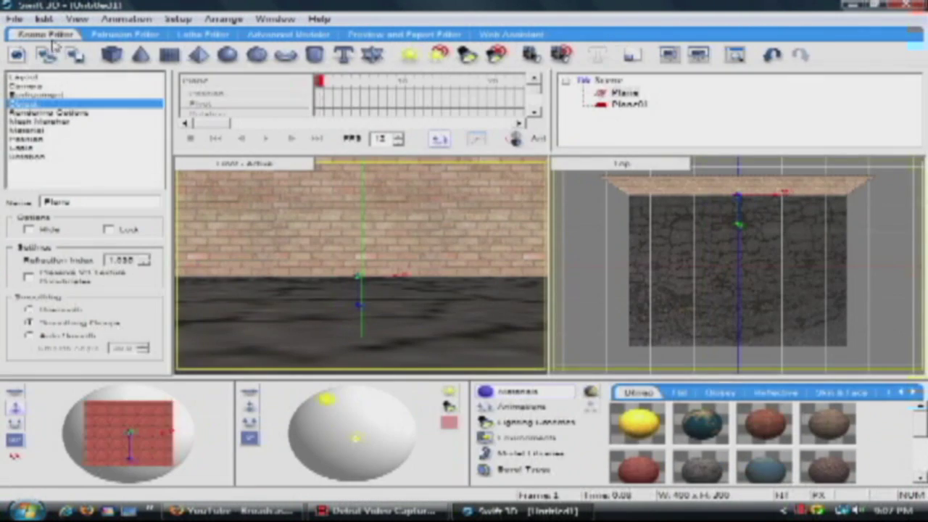
{"action": "left_click", "coordinate": [698, 57]}
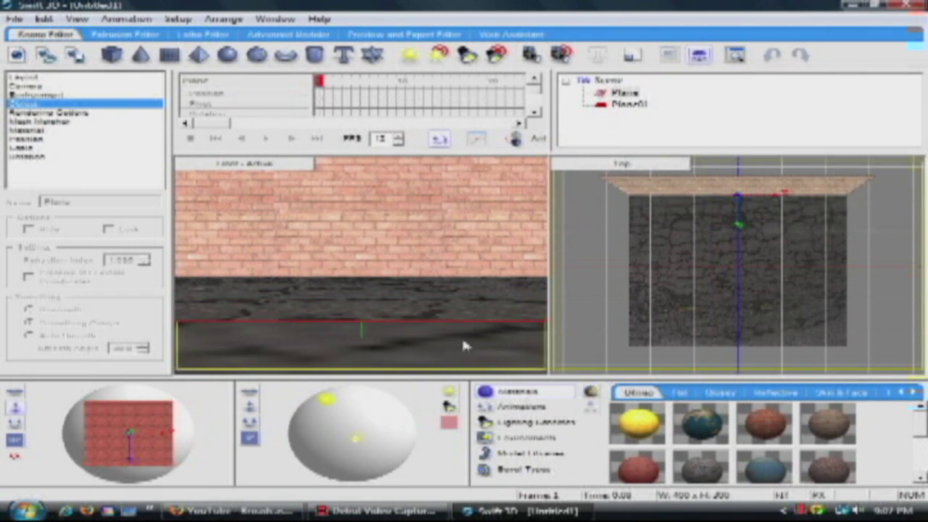
Step: Scale down the cracked-stone texture on the floor plane in the Advanced Modeler and render the scene again
{"action": "left_click", "coordinate": [428, 322]}
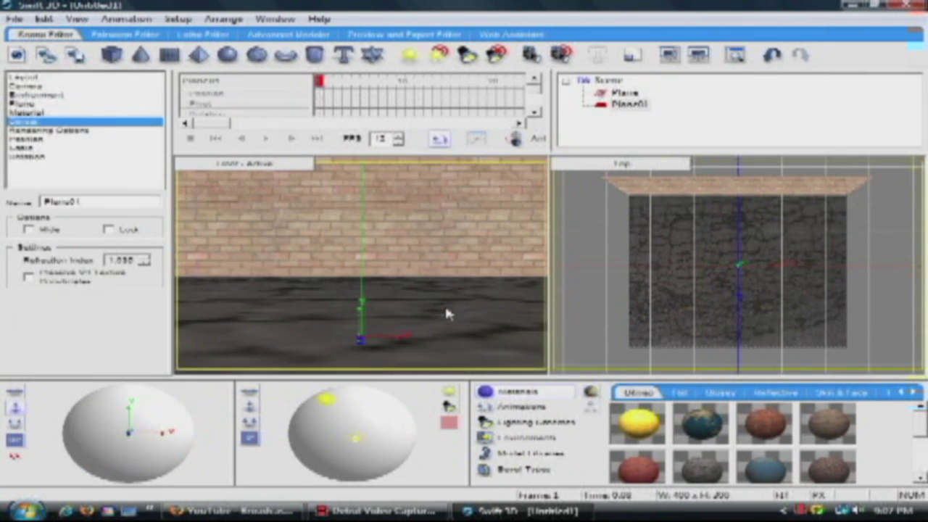
{"action": "left_click", "coordinate": [324, 36]}
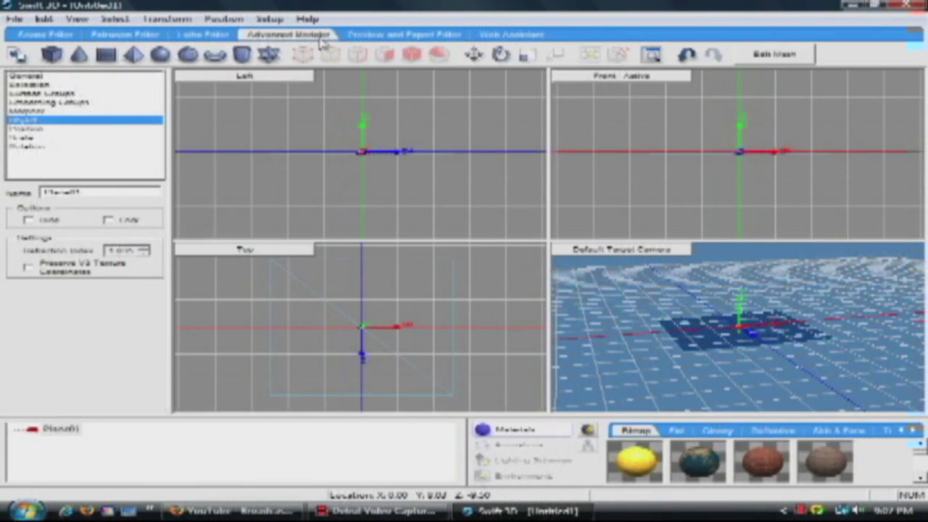
{"action": "left_click", "coordinate": [767, 54]}
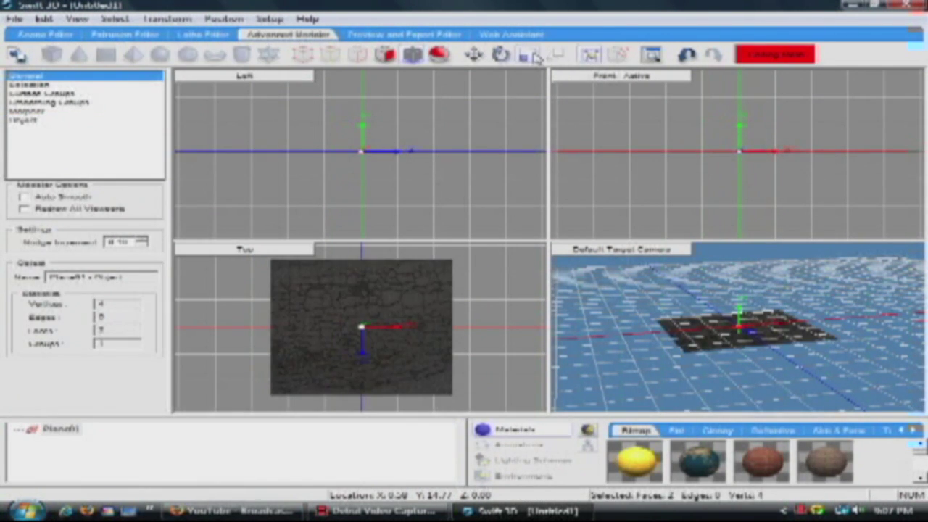
{"action": "left_click", "coordinate": [398, 316]}
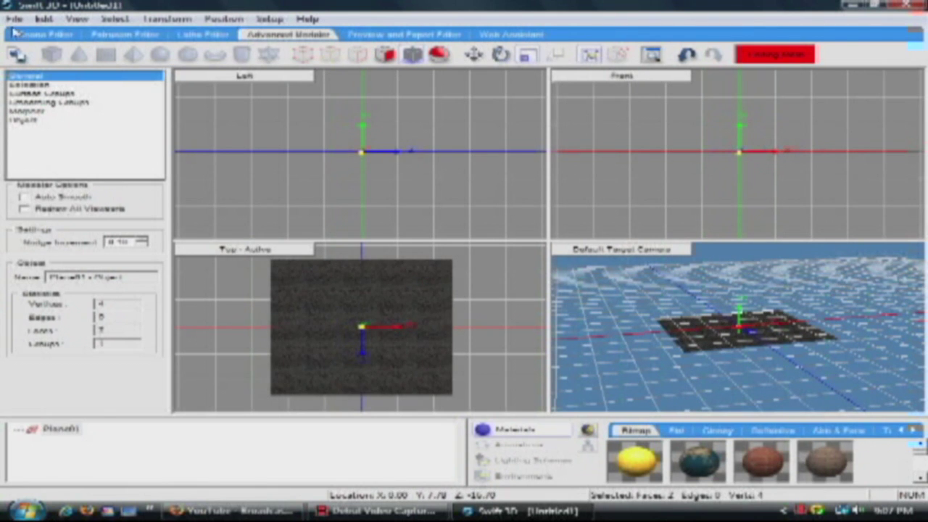
{"action": "left_click", "coordinate": [48, 40]}
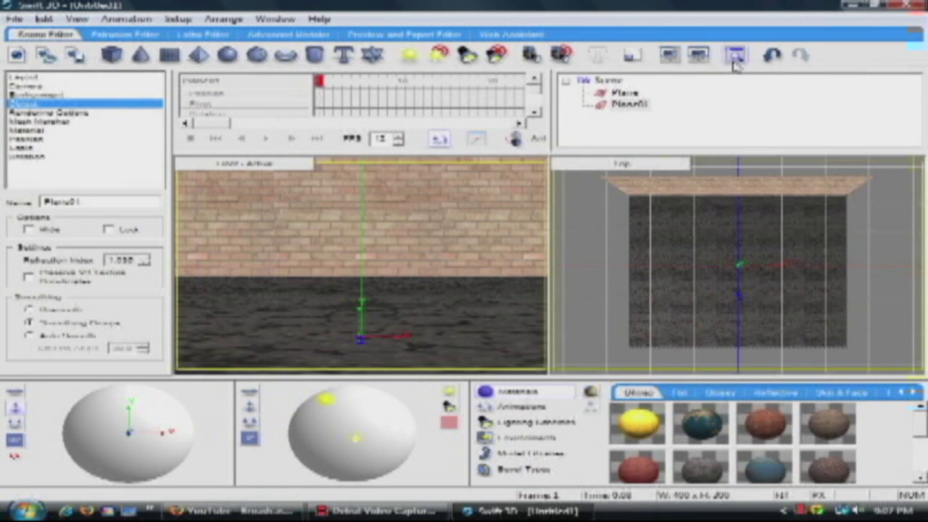
{"action": "left_click", "coordinate": [699, 54]}
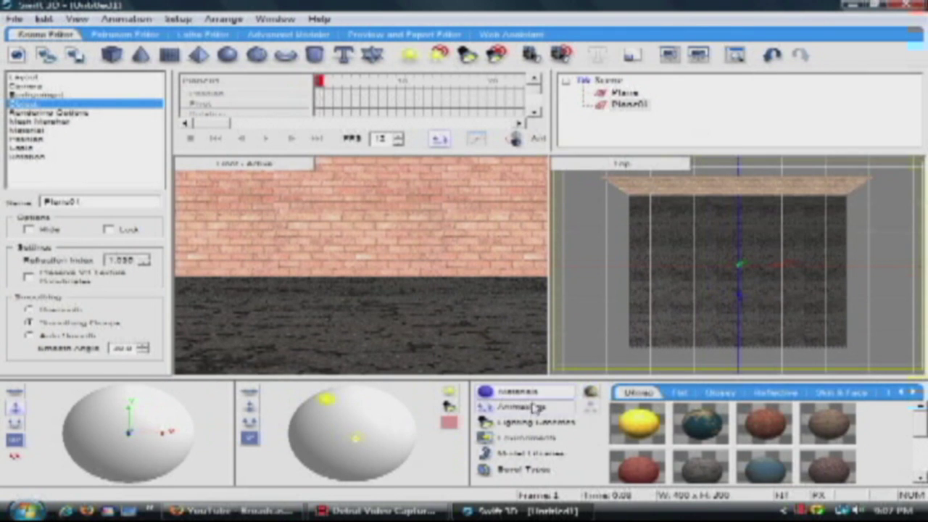
Step: Add the teal-shirted character from the Characters model library without scaling it to the scene, and stand it on the floor before the wall
{"action": "left_click", "coordinate": [523, 457]}
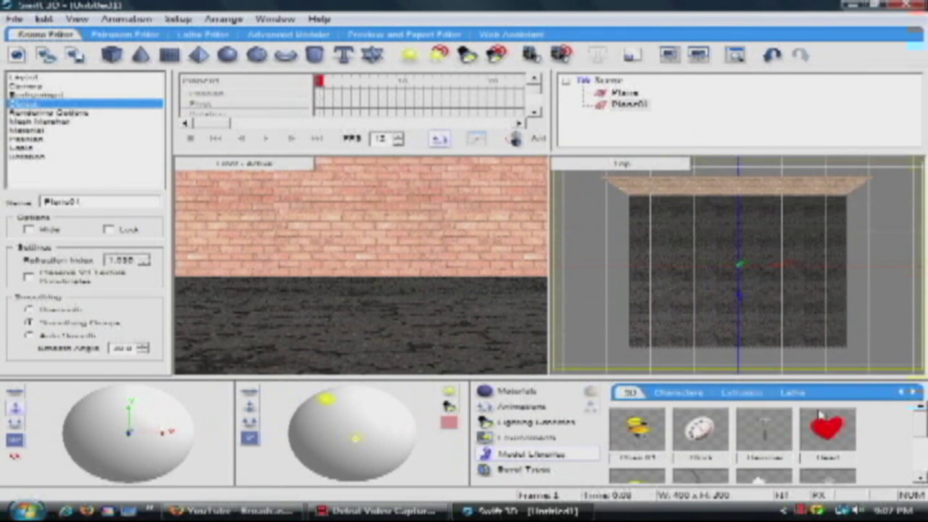
{"action": "left_click", "coordinate": [709, 396]}
{"action": "left_click_drag", "start_coordinate": [922, 433], "coordinate": [919, 473]}
{"action": "left_click_drag", "start_coordinate": [638, 450], "coordinate": [383, 293]}
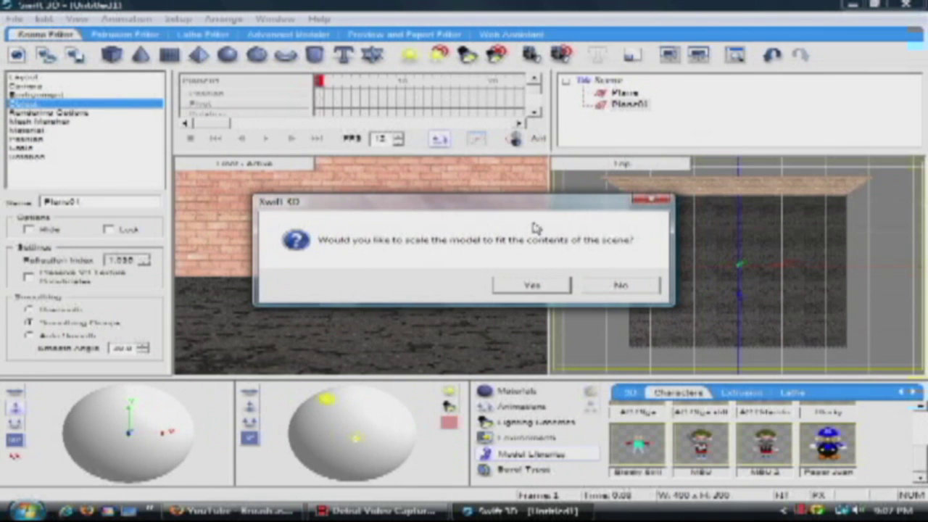
{"action": "left_click", "coordinate": [622, 287]}
{"action": "left_click_drag", "start_coordinate": [383, 266], "coordinate": [389, 228]}
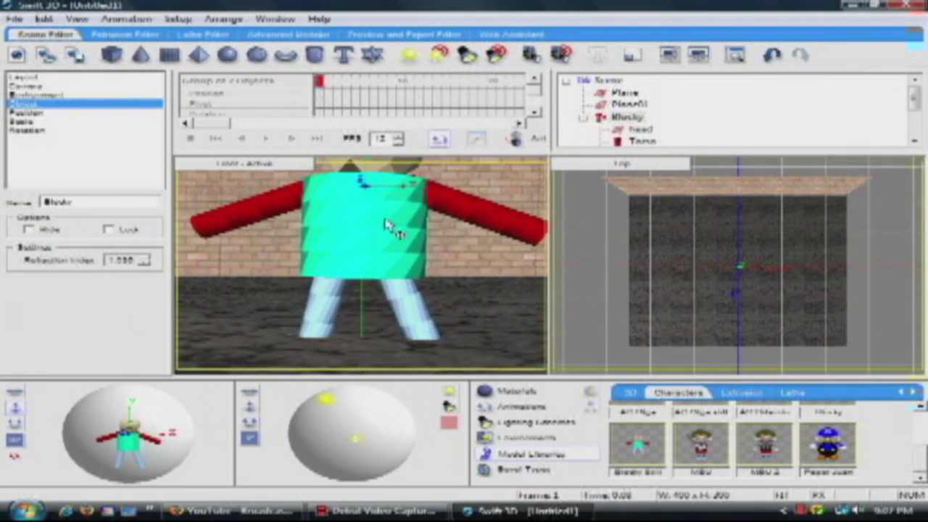
{"action": "mouse_move", "coordinate": [385, 214]}
{"action": "left_mouse_down"}
{"action": "mouse_move", "coordinate": [380, 221]}
{"action": "mouse_move", "coordinate": [379, 200]}
{"action": "mouse_move", "coordinate": [380, 277]}
{"action": "left_mouse_up"}
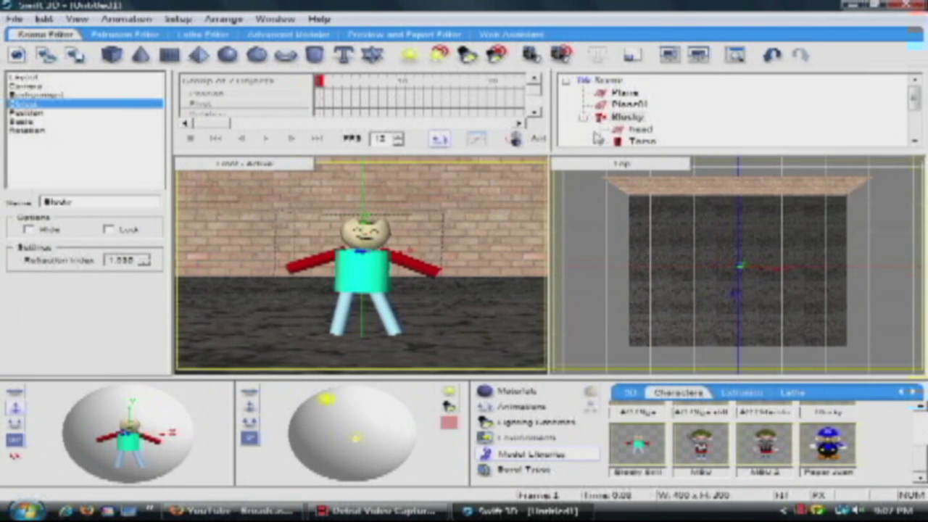
Step: Set the object trackball's rotation increment to 0 Degrees and rotate Blocky's R Arm and L Arm until both are horizontal
{"action": "left_click_drag", "start_coordinate": [915, 98], "coordinate": [915, 116]}
{"action": "left_click", "coordinate": [645, 94]}
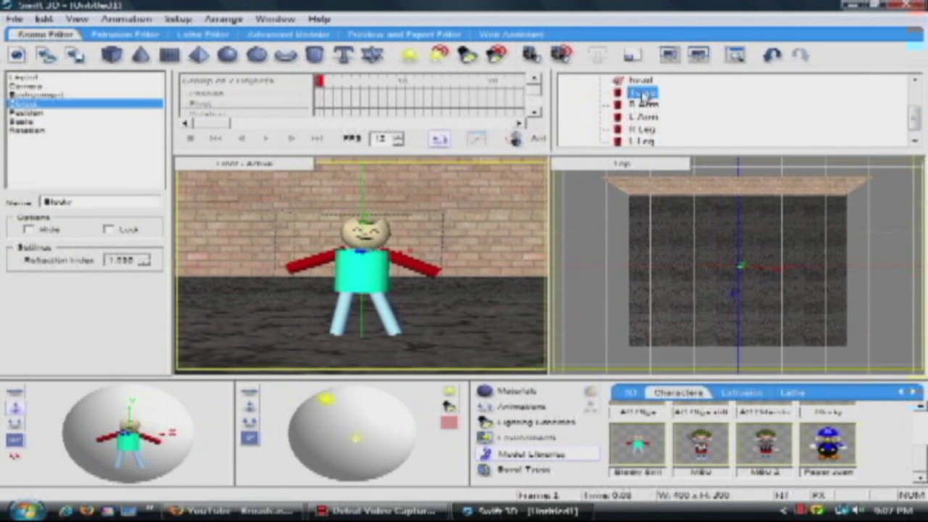
{"action": "left_click", "coordinate": [682, 106]}
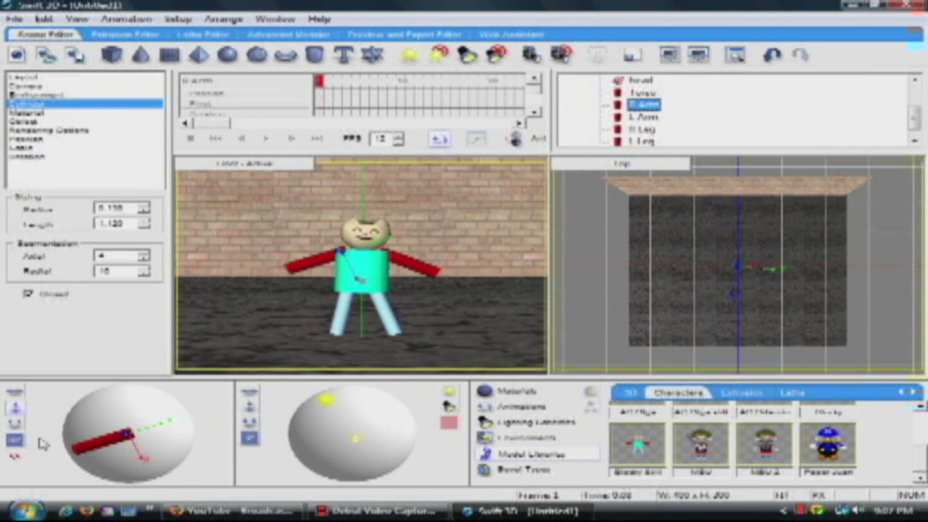
{"action": "left_click", "coordinate": [16, 440]}
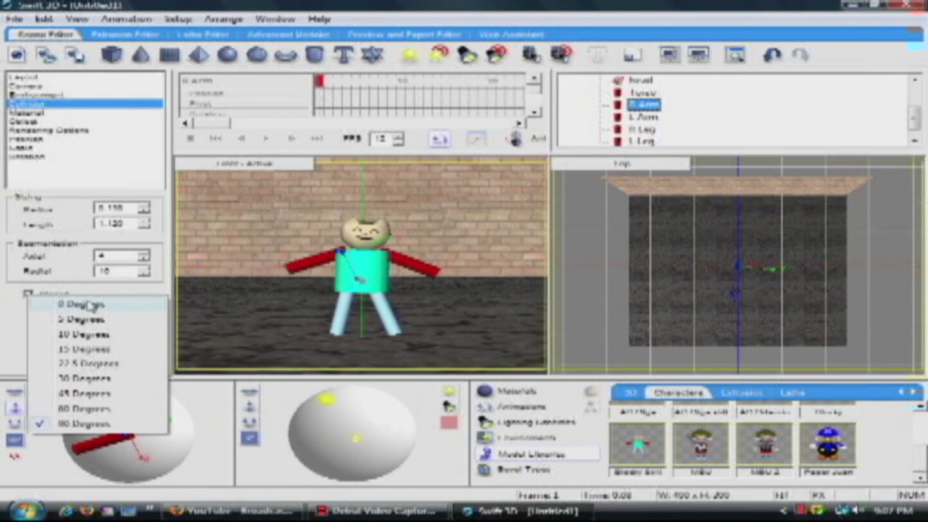
{"action": "left_click", "coordinate": [87, 305]}
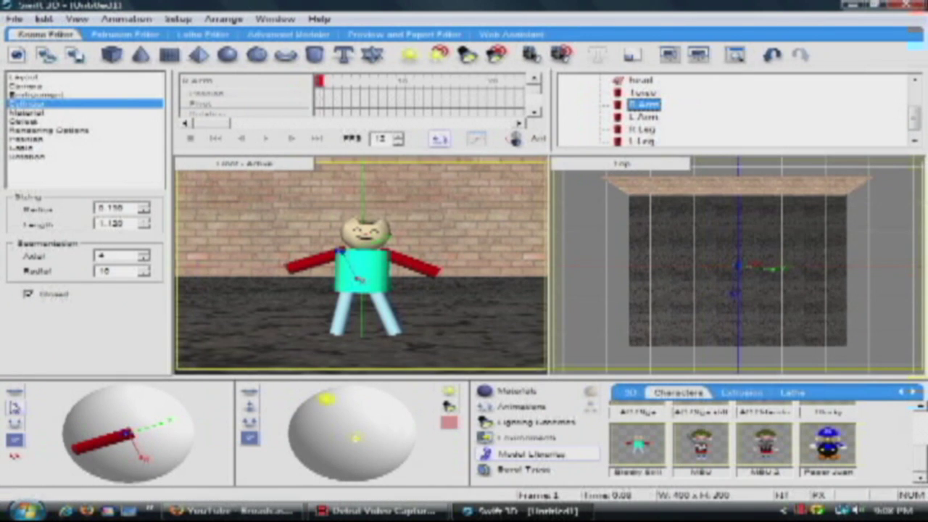
{"action": "mouse_move", "coordinate": [171, 425]}
{"action": "left_mouse_down"}
{"action": "mouse_move", "coordinate": [182, 425]}
{"action": "mouse_move", "coordinate": [182, 440]}
{"action": "left_mouse_up"}
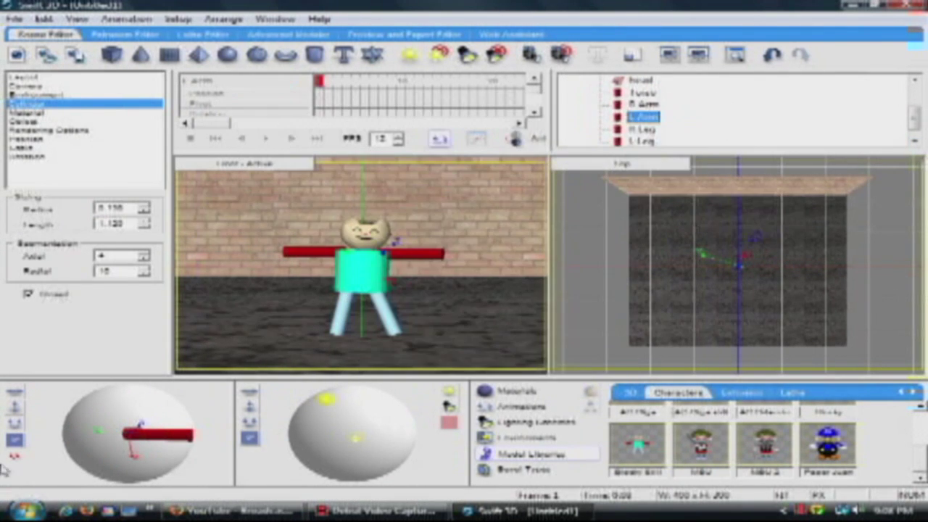
Step: Switch the second viewport to the Right view of the character and line up the arms as seen from the side
{"action": "right_click", "coordinate": [556, 175]}
{"action": "left_click", "coordinate": [600, 223]}
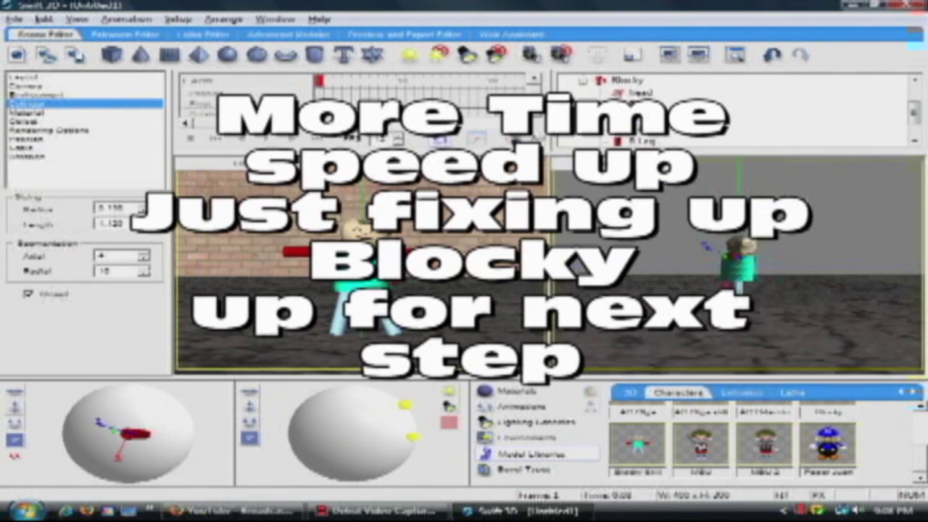
{"action": "left_click", "coordinate": [729, 270]}
{"action": "left_click", "coordinate": [871, 308]}
{"action": "left_click", "coordinate": [615, 164]}
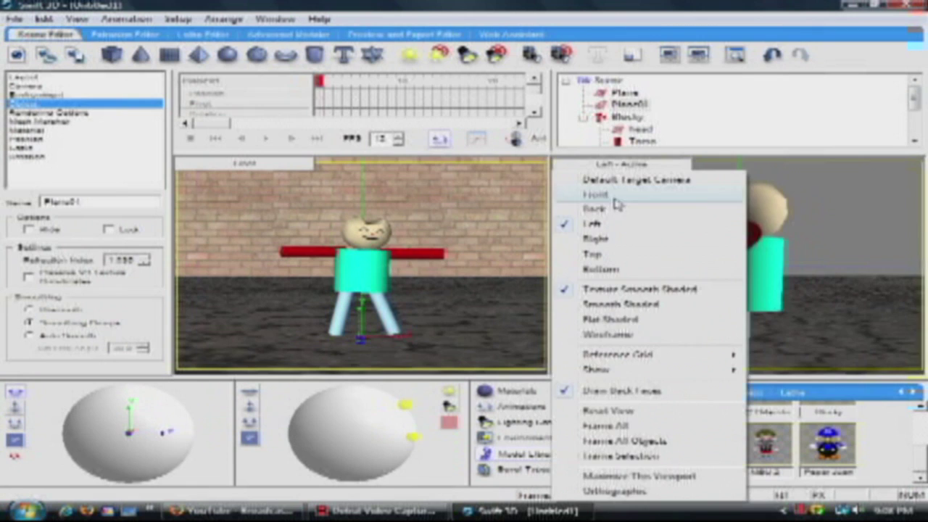
{"action": "left_click", "coordinate": [595, 238]}
{"action": "left_click_drag", "start_coordinate": [788, 213], "coordinate": [833, 203]}
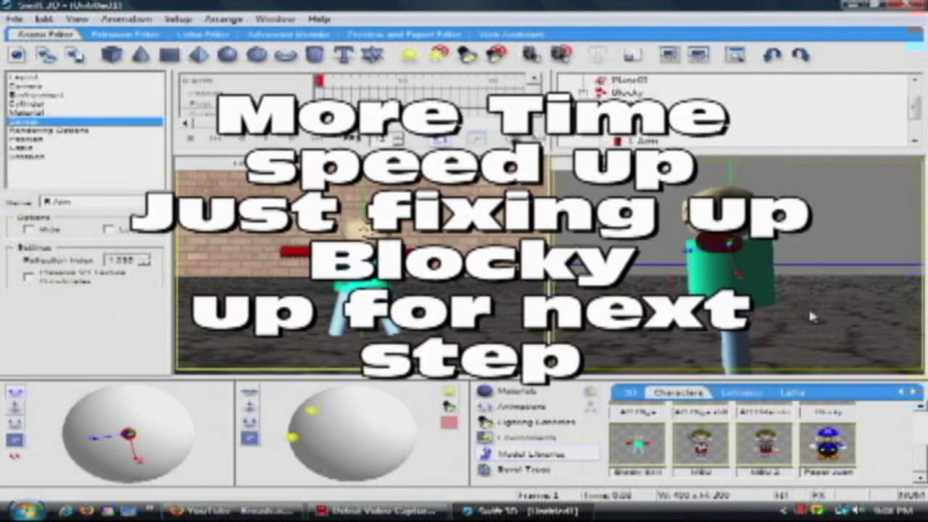
{"action": "left_click_drag", "start_coordinate": [130, 415], "coordinate": [135, 345]}
Step: Rotate Blocky's R Leg and L Leg so both hang straight down, parallel to each other
{"action": "left_click", "coordinate": [643, 141]}
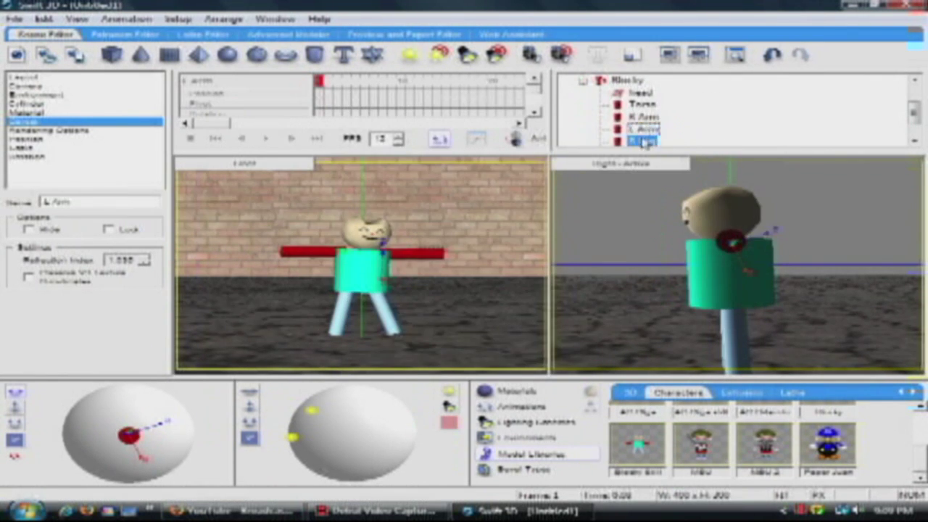
{"action": "left_click", "coordinate": [915, 142]}
{"action": "left_click", "coordinate": [642, 140]}
{"action": "left_click", "coordinate": [14, 422]}
{"action": "left_click_drag", "start_coordinate": [179, 466], "coordinate": [67, 430]}
{"action": "left_click", "coordinate": [642, 140]}
{"action": "left_click_drag", "start_coordinate": [176, 467], "coordinate": [161, 424]}
Step: Rotate Blocky's head so the face looks straight ahead
{"action": "left_click_drag", "start_coordinate": [916, 124], "coordinate": [917, 90]}
{"action": "left_click", "coordinate": [639, 129]}
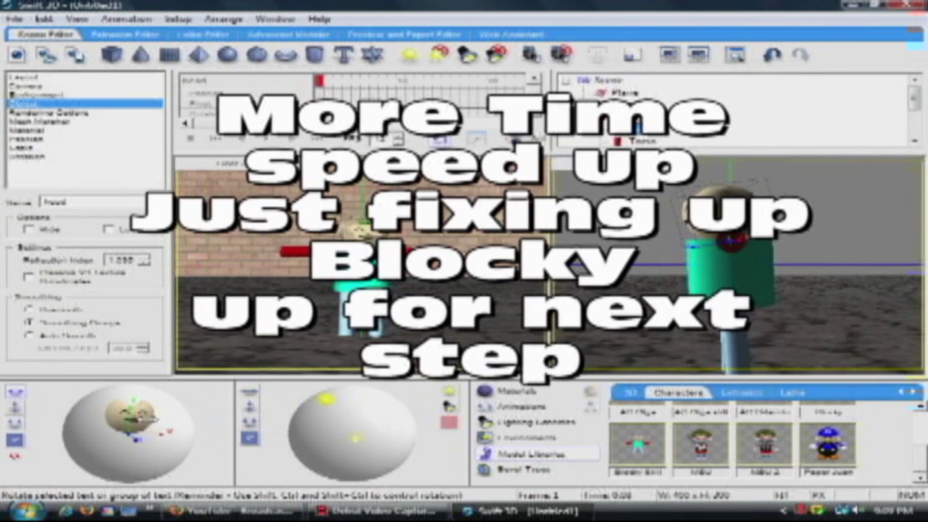
{"action": "left_click", "coordinate": [489, 212]}
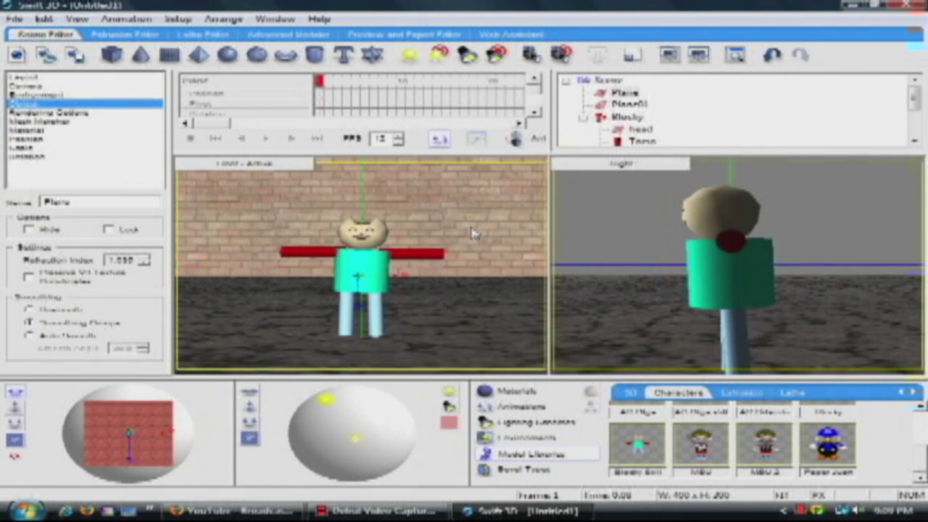
{"action": "left_click", "coordinate": [365, 263]}
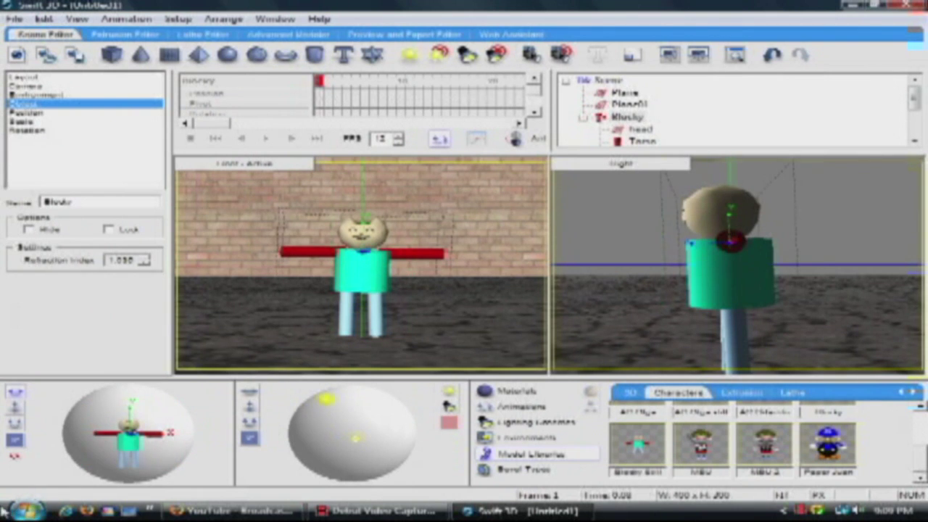
{"action": "left_click_drag", "start_coordinate": [109, 446], "coordinate": [209, 435]}
{"action": "key", "text": "ctrl+z"}
{"action": "key", "text": "ctrl+z"}
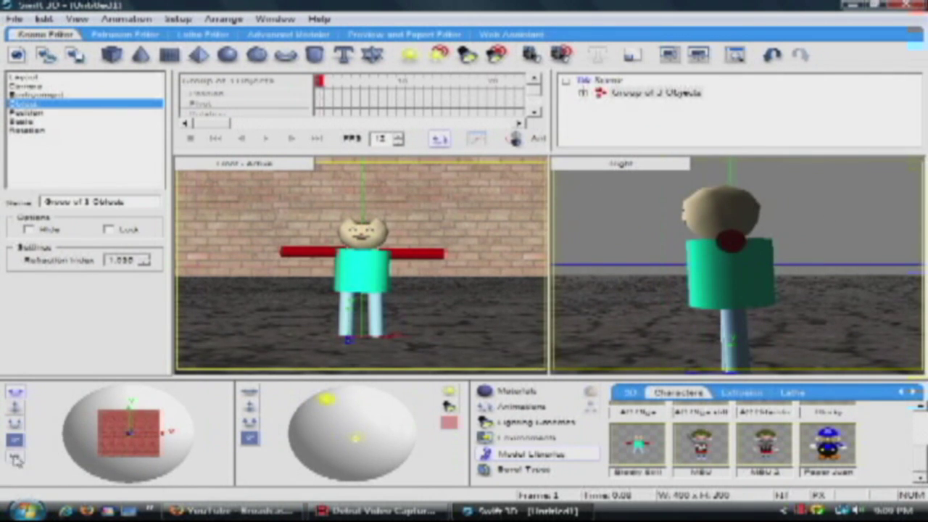
Step: Set the trackball's rotation increment to 90 Degrees and turn the whole Blocky group sideways, in profile to the brick wall
{"action": "left_click", "coordinate": [380, 257]}
{"action": "left_click", "coordinate": [15, 455]}
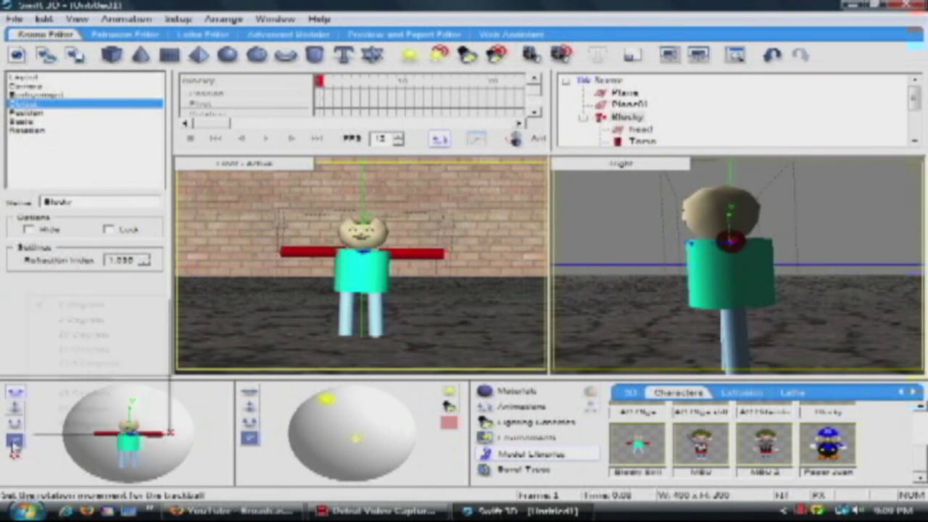
{"action": "left_click", "coordinate": [108, 423]}
{"action": "left_click_drag", "start_coordinate": [88, 419], "coordinate": [262, 423]}
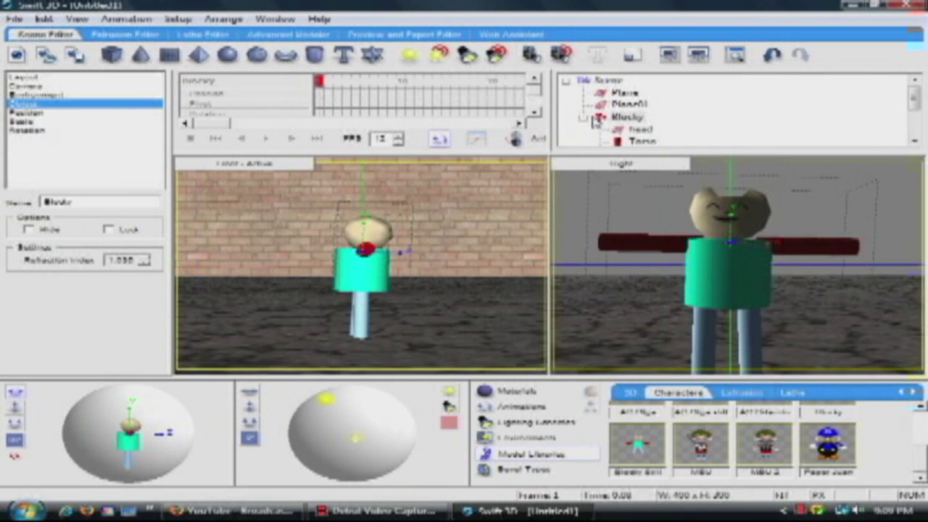
Step: Set the frame rate to 18 FPS and swing Blocky's R Leg and L Leg apart, front and back, into a stride
{"action": "left_click_drag", "start_coordinate": [917, 100], "coordinate": [917, 122]}
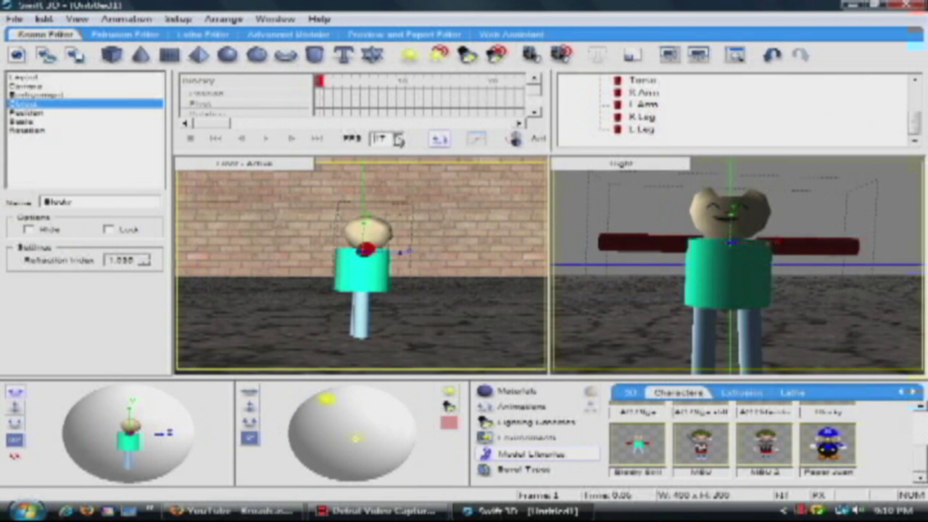
{"action": "left_click", "coordinate": [644, 117]}
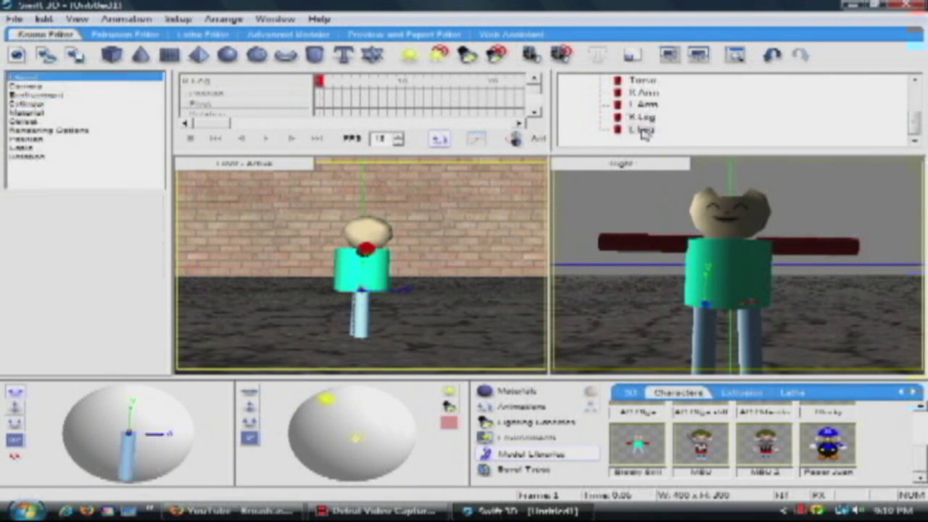
{"action": "left_click", "coordinate": [402, 81]}
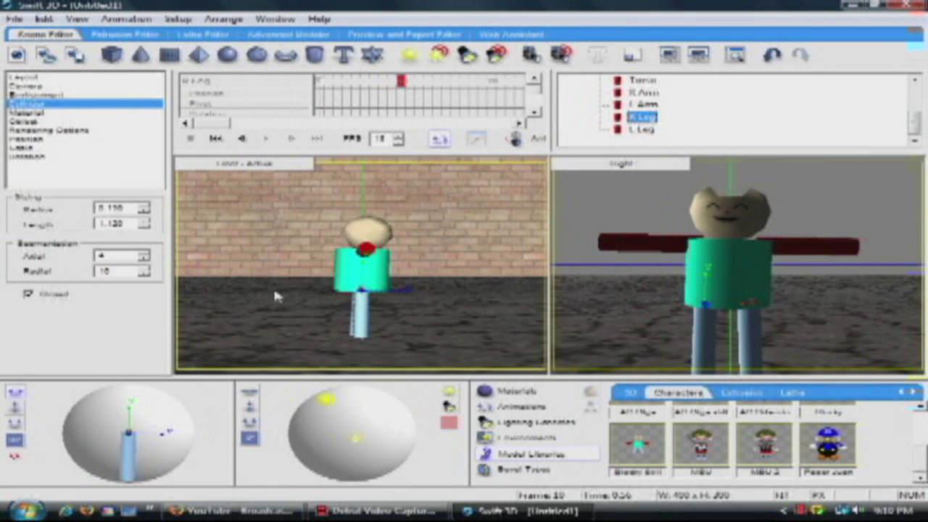
{"action": "left_click", "coordinate": [15, 439]}
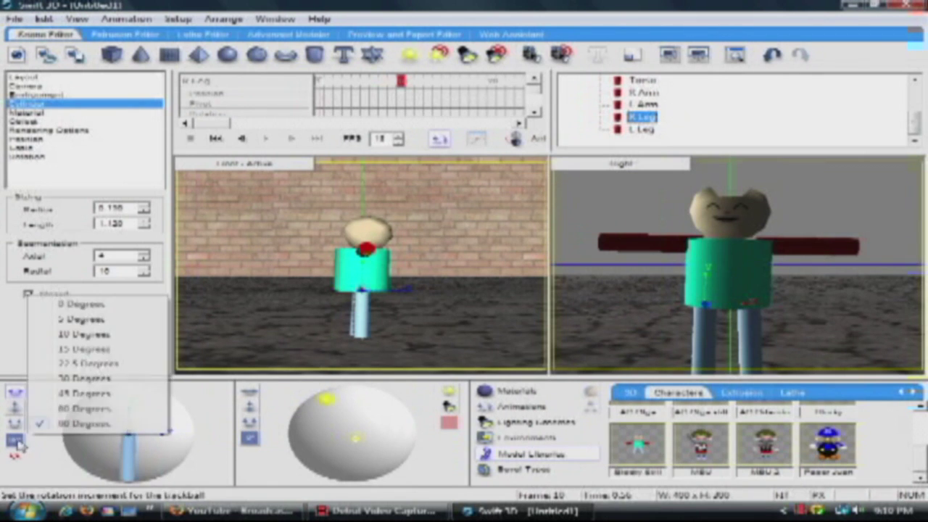
{"action": "left_click", "coordinate": [69, 408]}
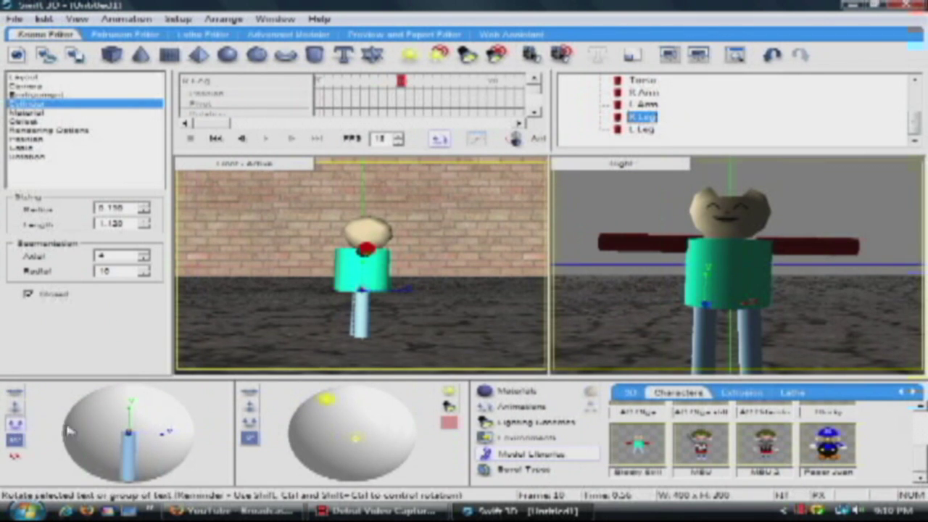
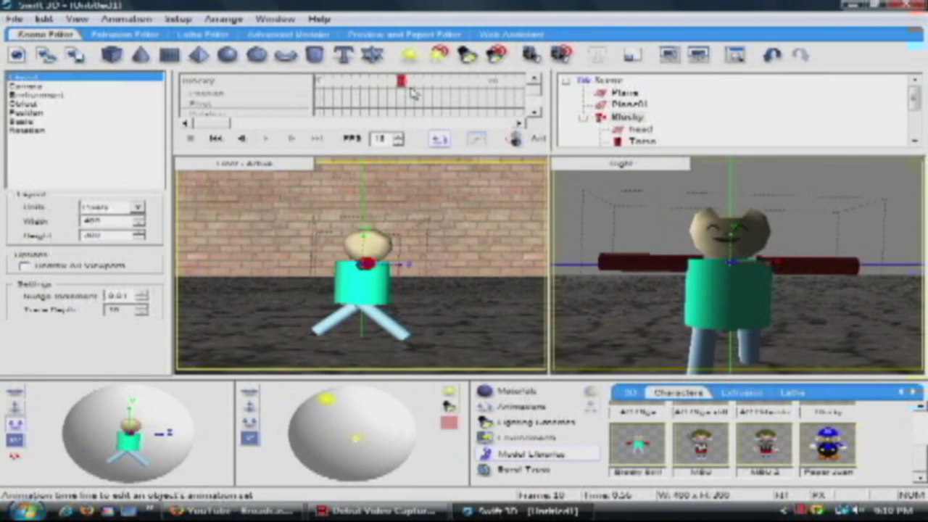
Step: Compare frames 1 and 10, and nudge Blocky along the floor and back to the scene's vertical centre axis
{"action": "left_click", "coordinate": [323, 85]}
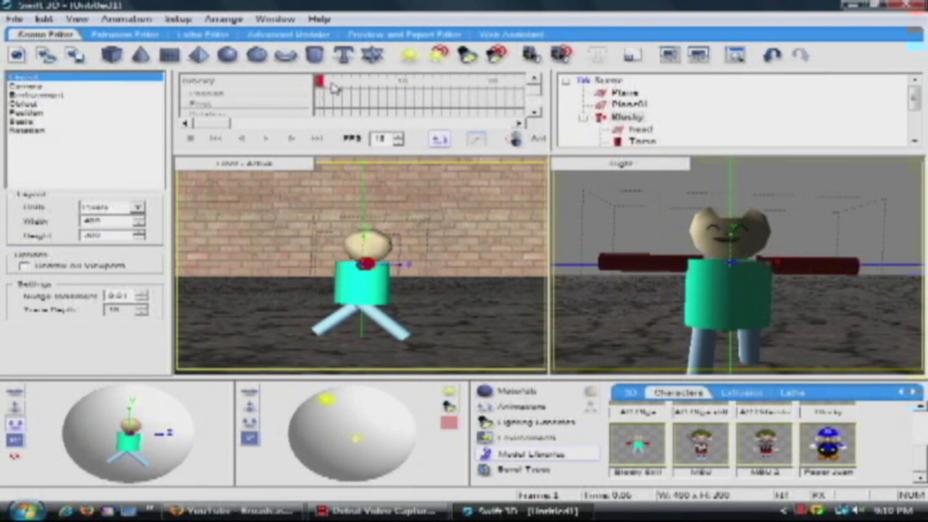
{"action": "left_click", "coordinate": [402, 82]}
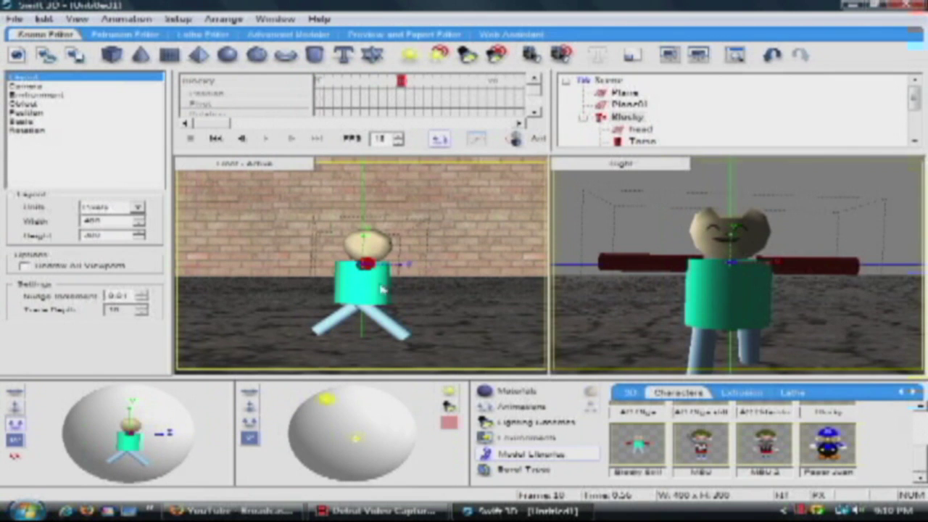
{"action": "key", "text": "Left"}
{"action": "key", "text": "Left"}
{"action": "key", "text": "Left"}
{"action": "key", "text": "Left"}
{"action": "key", "text": "Left"}
{"action": "key", "text": "Left"}
{"action": "key", "text": "Left"}
{"action": "key", "text": "Left"}
{"action": "key", "text": "Left"}
{"action": "key", "text": "Left"}
{"action": "key", "text": "Left"}
{"action": "key", "text": "Left"}
{"action": "key", "text": "Left"}
{"action": "key", "text": "Left"}
{"action": "key", "text": "Left"}
{"action": "key", "text": "Left"}
{"action": "key", "text": "Left"}
{"action": "key", "text": "Left"}
{"action": "key", "text": "Left"}
{"action": "key", "text": "Left"}
{"action": "key", "text": "Left"}
{"action": "key", "text": "Left"}
{"action": "key", "text": "Left"}
{"action": "key", "text": "Left"}
{"action": "key", "text": "Left"}
{"action": "key", "text": "Left"}
{"action": "key", "text": "Left"}
{"action": "key", "text": "Left"}
{"action": "key", "text": "Left"}
{"action": "key", "text": "Left"}
{"action": "key", "text": "Left"}
{"action": "key", "text": "Left"}
{"action": "key", "text": "Right"}
{"action": "key", "text": "Right"}
{"action": "key", "text": "Right"}
{"action": "key", "text": "Right"}
{"action": "key", "text": "Right"}
{"action": "key", "text": "Right"}
{"action": "key", "text": "Right"}
{"action": "key", "text": "Right"}
{"action": "key", "text": "Right"}
{"action": "key", "text": "Right"}
{"action": "key", "text": "Right"}
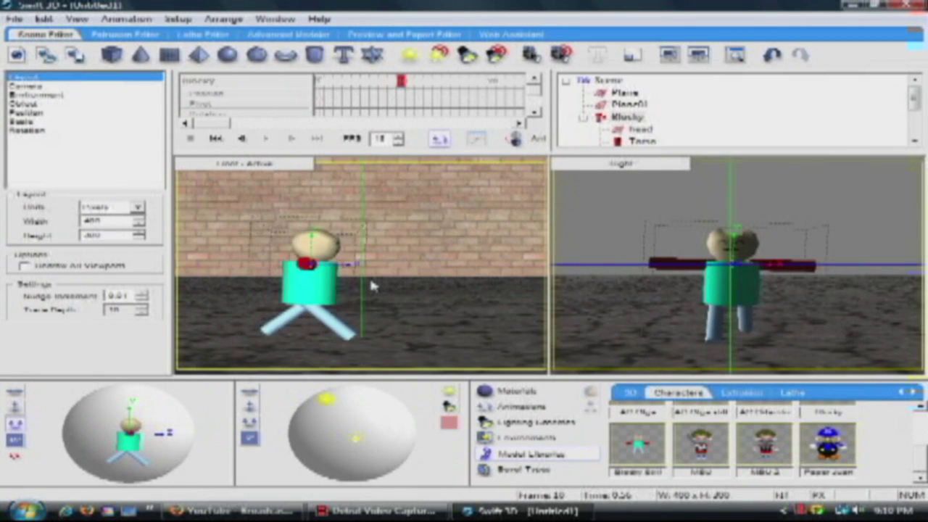
{"action": "key", "text": "Right"}
{"action": "key", "text": "Right"}
{"action": "key", "text": "Right"}
{"action": "key", "text": "Right"}
{"action": "key", "text": "Right"}
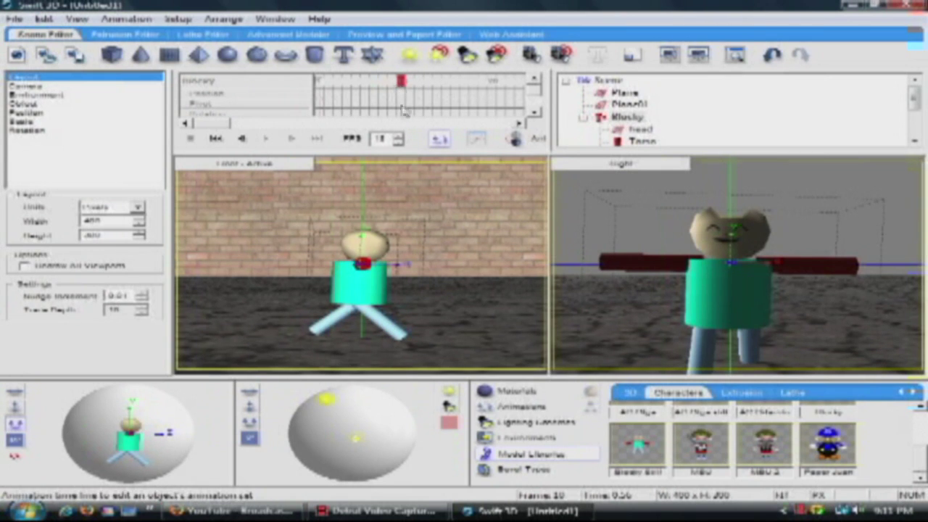
Step: Turn on Animate and, at frame 10, swing the R Leg and L Leg to their opposite stride positions
{"action": "scroll", "coordinate": [638, 120], "scroll_direction": "down", "scroll_amount": 2}
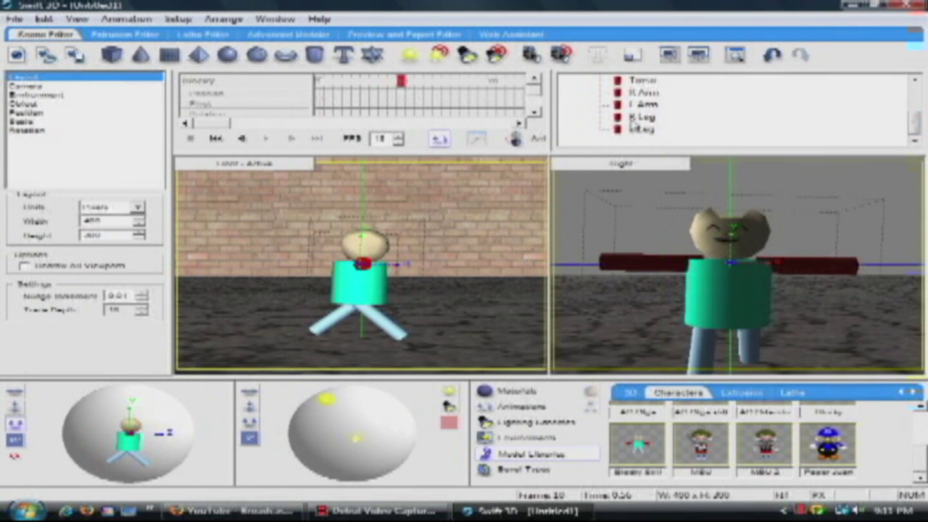
{"action": "left_click", "coordinate": [633, 117]}
{"action": "left_click", "coordinate": [523, 138]}
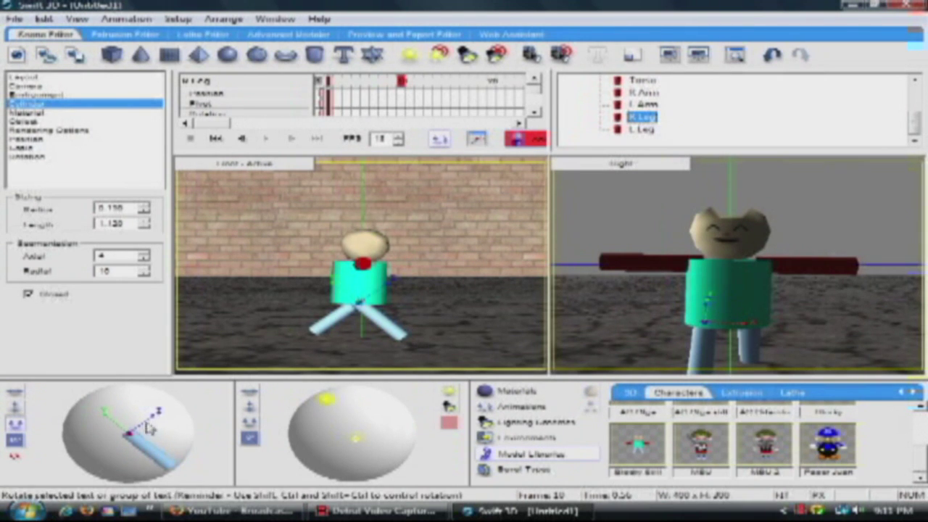
{"action": "left_click_drag", "start_coordinate": [159, 419], "coordinate": [108, 469]}
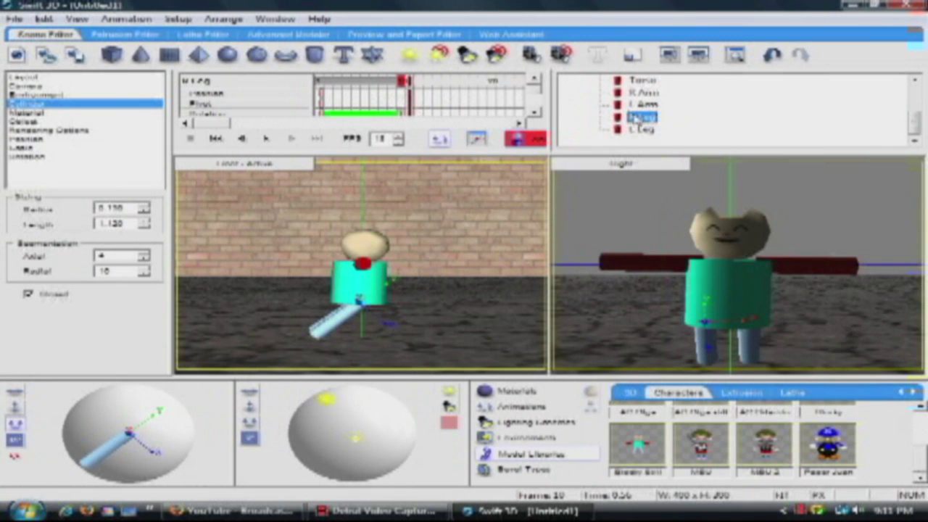
{"action": "left_click", "coordinate": [638, 130]}
{"action": "left_click_drag", "start_coordinate": [161, 455], "coordinate": [145, 395]}
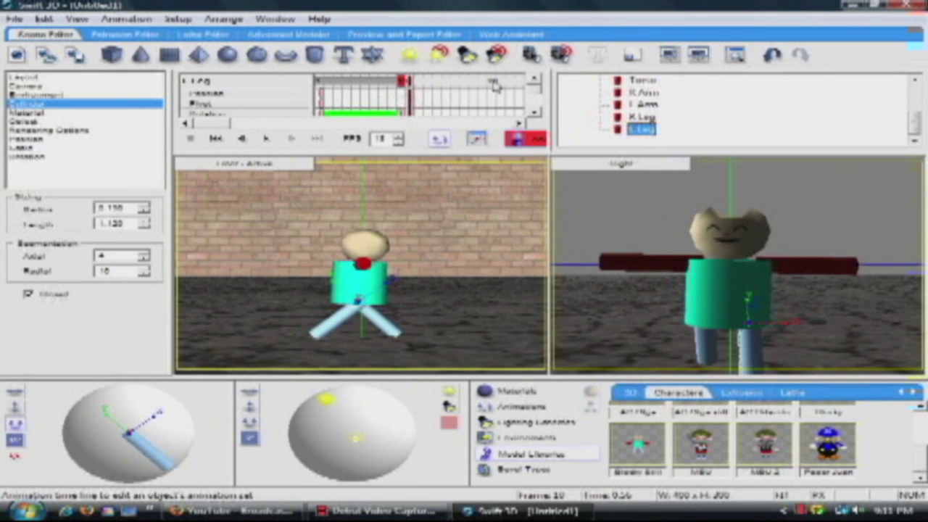
Step: Copy the L Leg's starting rotation key frame, paste it at frame 20, and compare its pose at frames 10 and 20
{"action": "right_click", "coordinate": [323, 118]}
{"action": "left_click", "coordinate": [410, 157]}
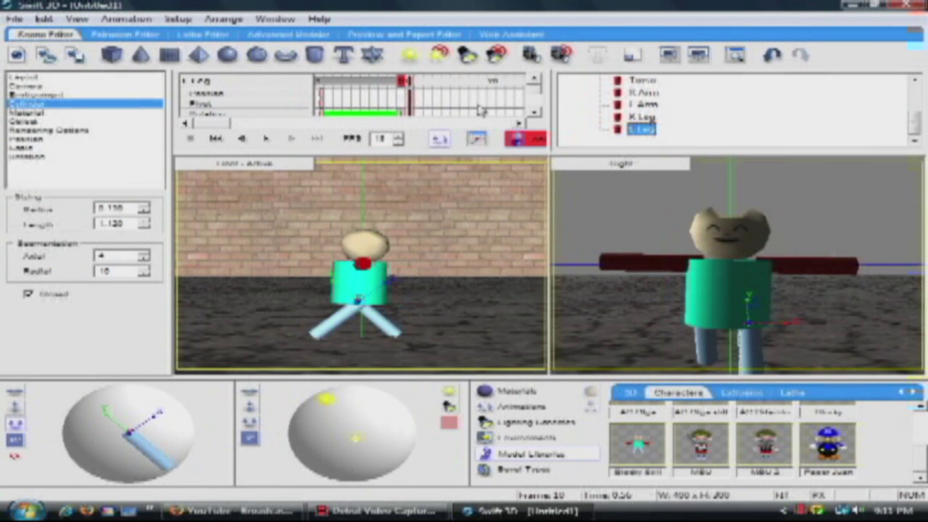
{"action": "left_click", "coordinate": [493, 81]}
{"action": "right_click", "coordinate": [492, 122]}
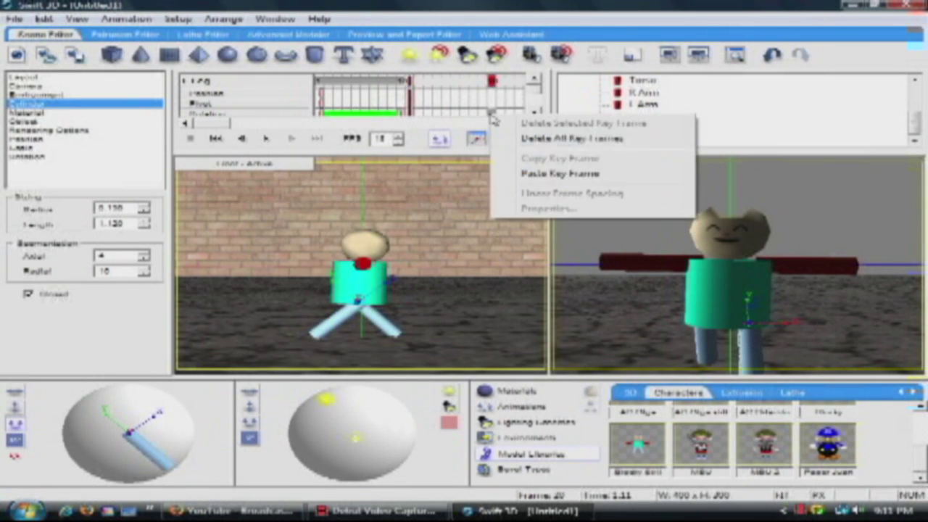
{"action": "left_click", "coordinate": [622, 174]}
{"action": "left_click", "coordinate": [402, 82]}
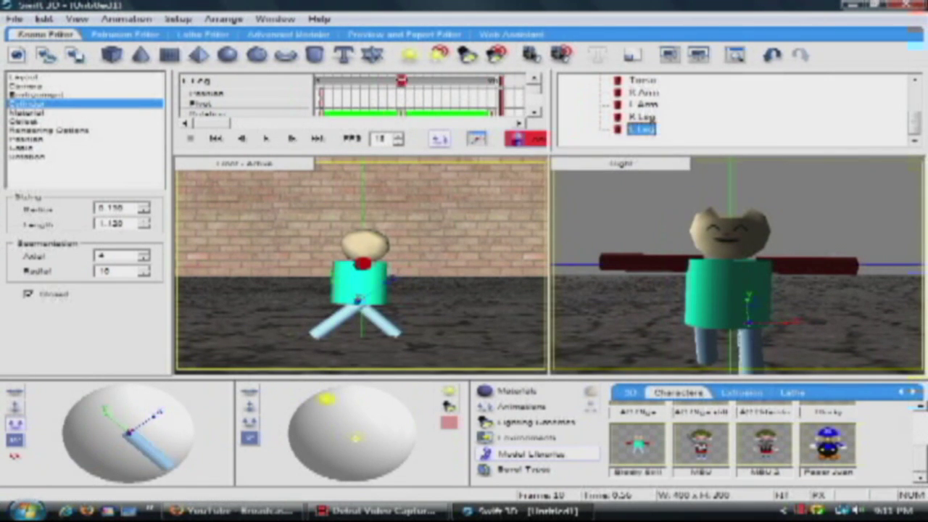
{"action": "left_click", "coordinate": [493, 82]}
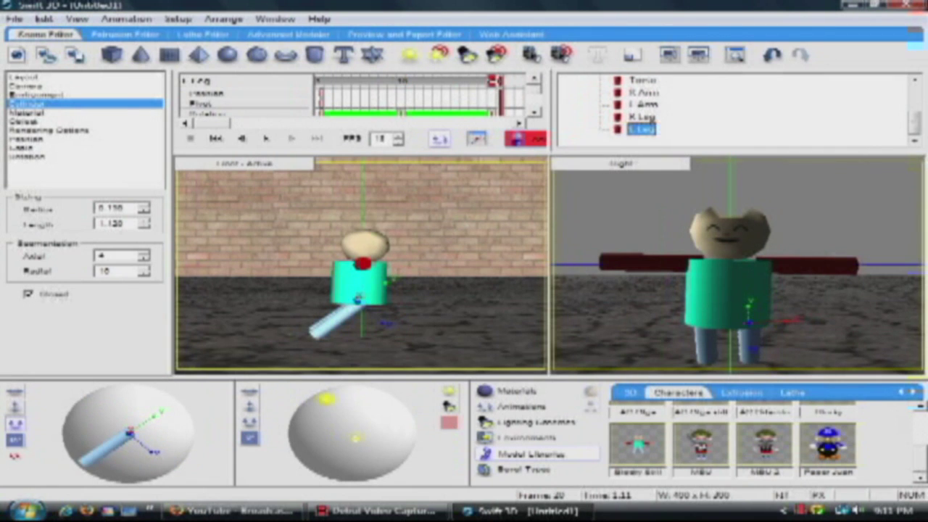
Step: Copy the R Leg's starting rotation key frame and paste it at frame 20
{"action": "left_click", "coordinate": [643, 117]}
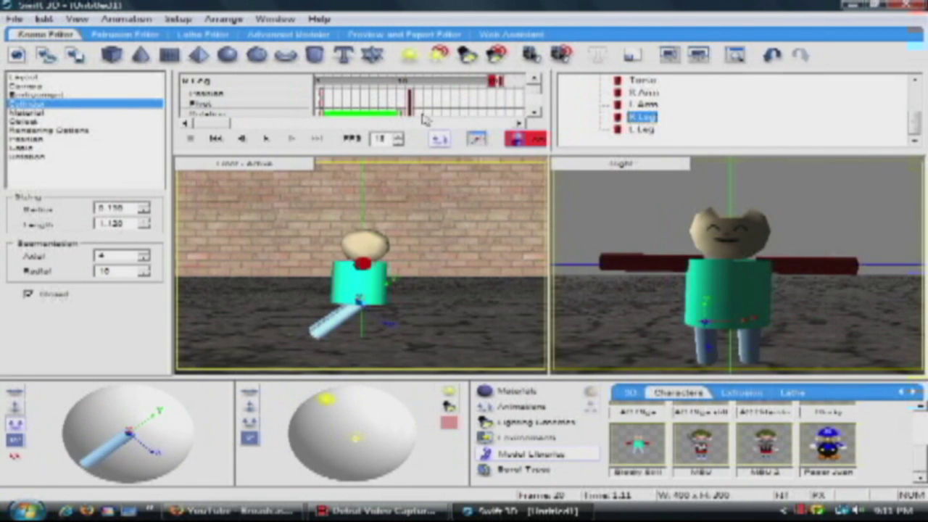
{"action": "right_click", "coordinate": [322, 114]}
{"action": "left_click", "coordinate": [366, 155]}
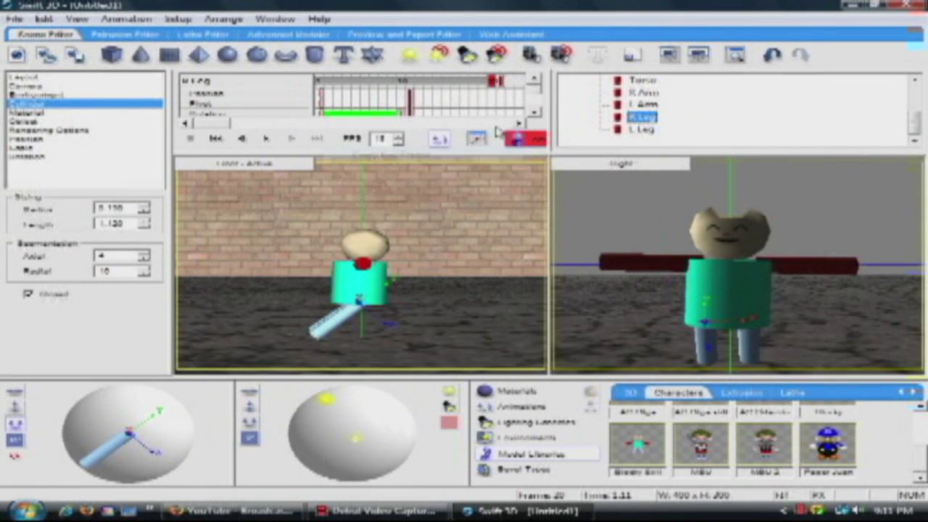
{"action": "right_click", "coordinate": [493, 116]}
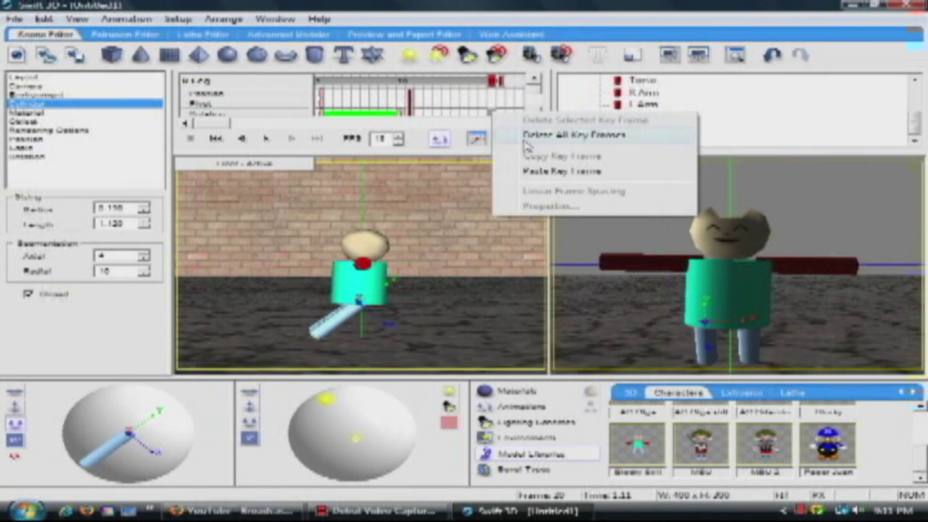
{"action": "left_click", "coordinate": [598, 177]}
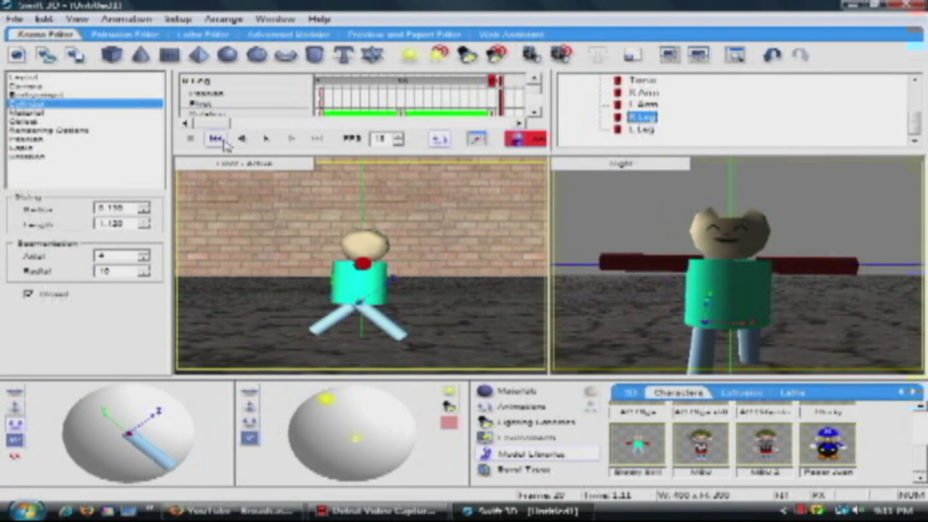
Step: Play the 20-frame leg swing, stop it and return to frame 1
{"action": "left_click", "coordinate": [265, 138]}
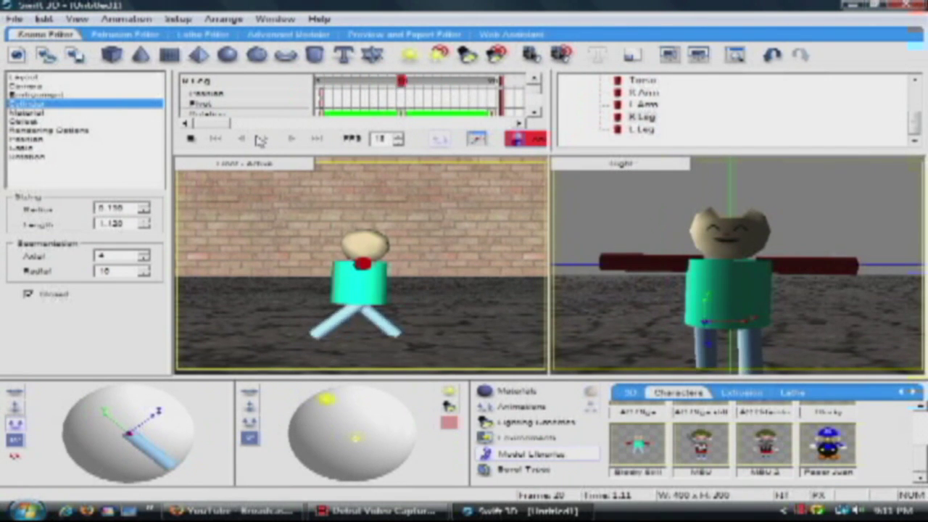
{"action": "left_click", "coordinate": [190, 140]}
{"action": "left_click", "coordinate": [320, 85]}
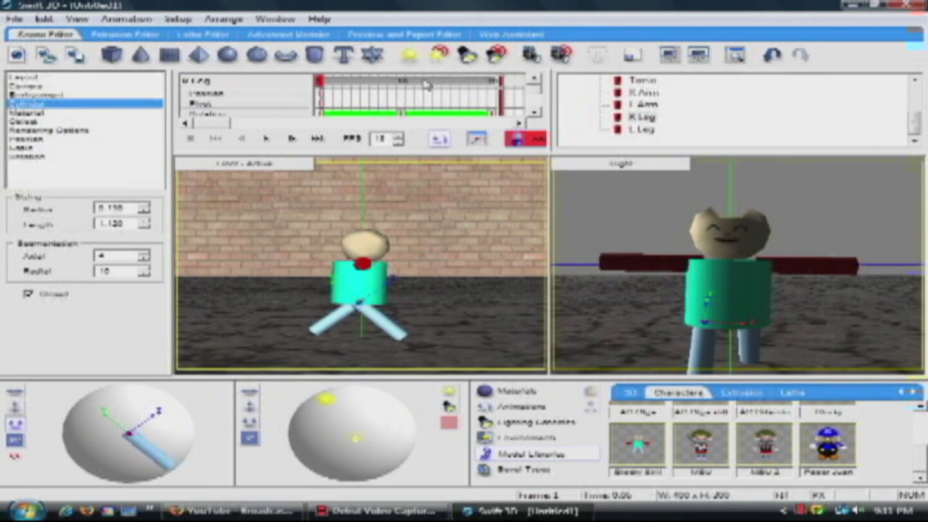
Step: Copy the R Leg's rotation key frame at frame 10 and paste it at frame 30
{"action": "left_click", "coordinate": [535, 114]}
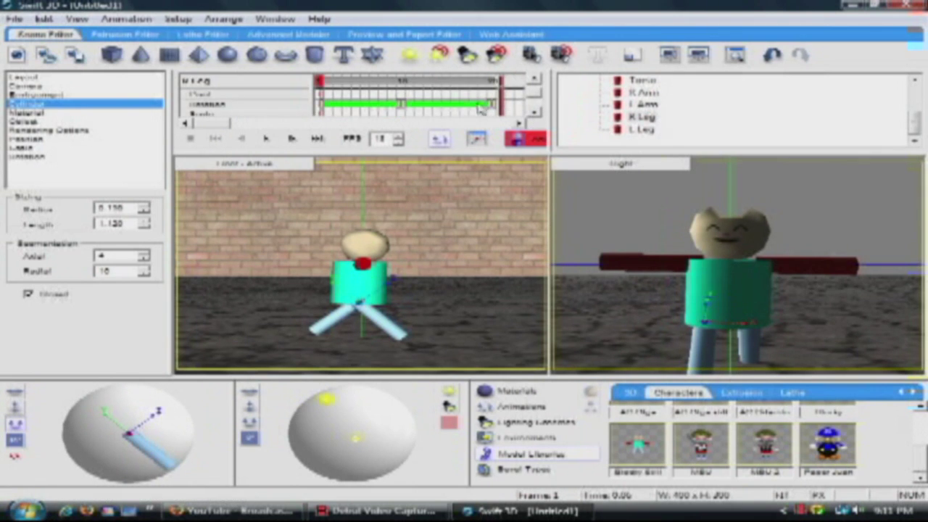
{"action": "left_click", "coordinate": [518, 124]}
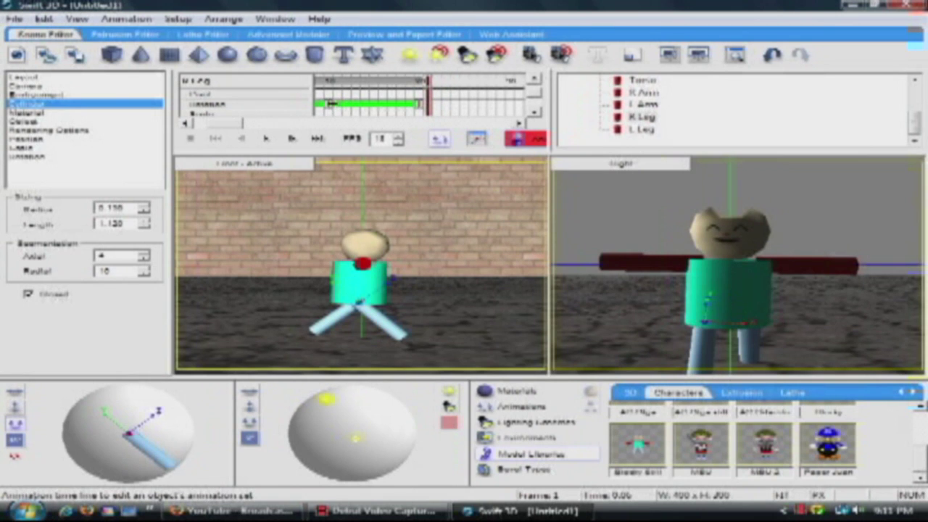
{"action": "right_click", "coordinate": [326, 101]}
{"action": "left_click", "coordinate": [381, 151]}
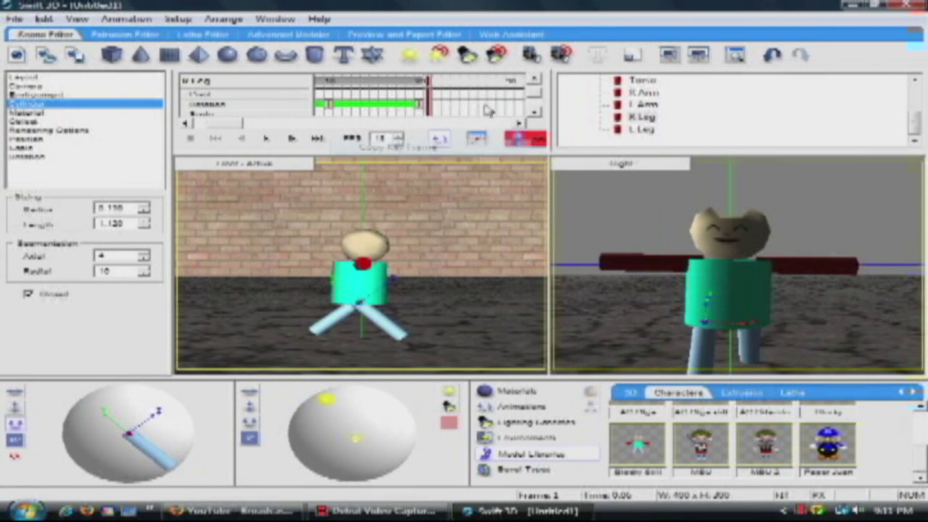
{"action": "right_click", "coordinate": [507, 107]}
{"action": "left_click", "coordinate": [569, 159]}
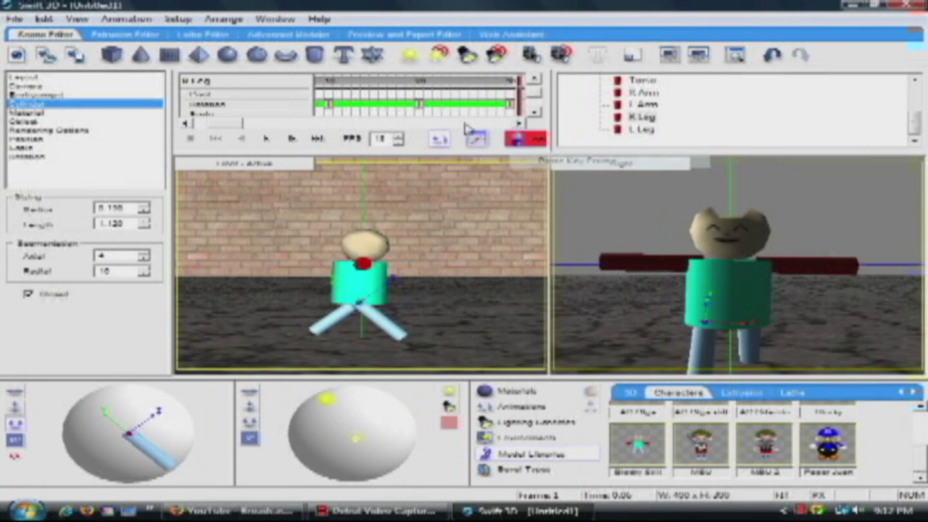
Step: Copy the R Leg's rotation key frame at frame 20 and paste it at frame 40
{"action": "right_click", "coordinate": [419, 105]}
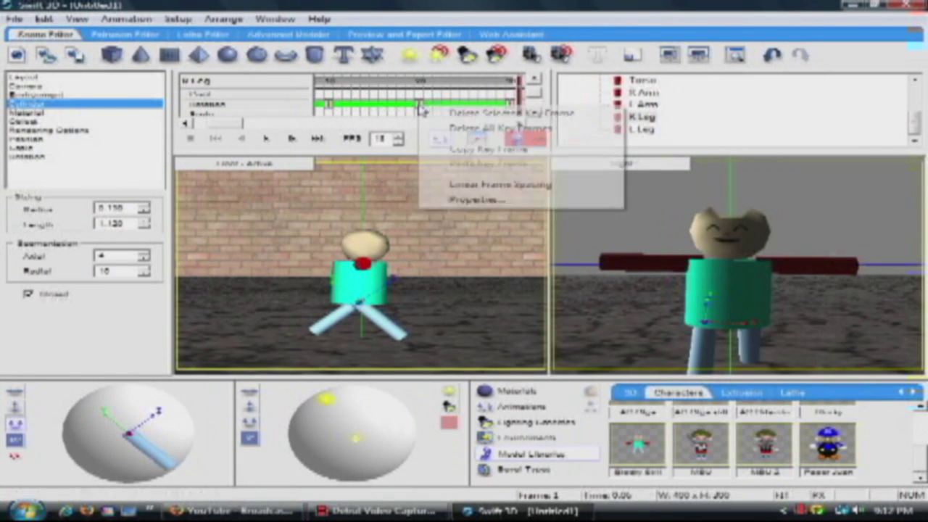
{"action": "left_click", "coordinate": [501, 149]}
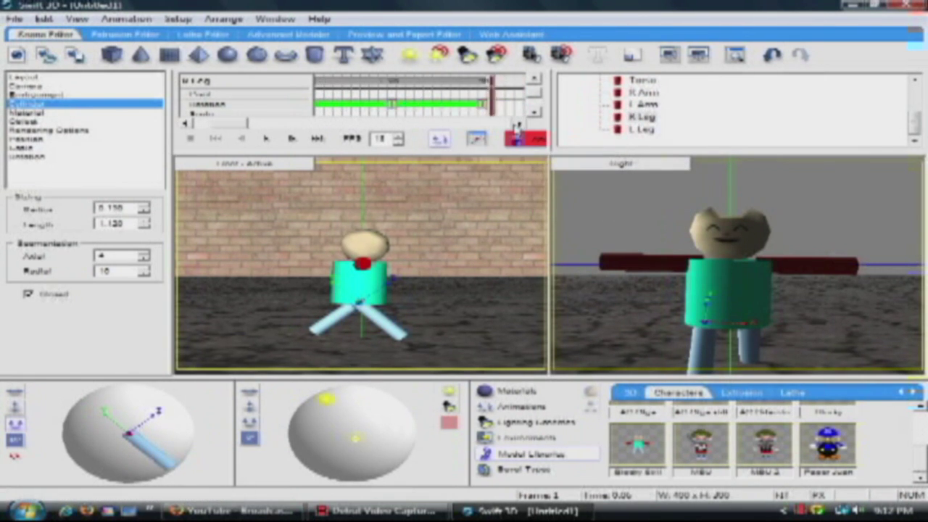
{"action": "left_click", "coordinate": [516, 125]}
{"action": "right_click", "coordinate": [487, 107]}
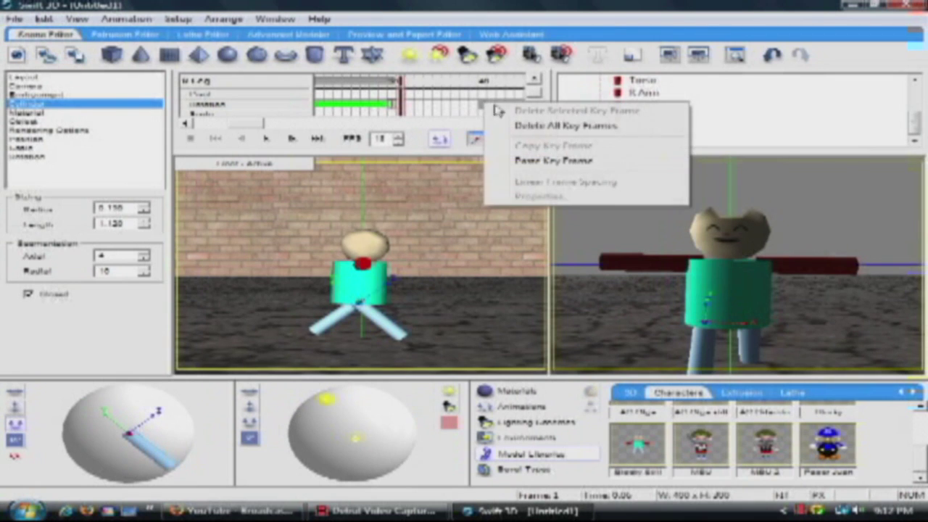
{"action": "left_click", "coordinate": [508, 156]}
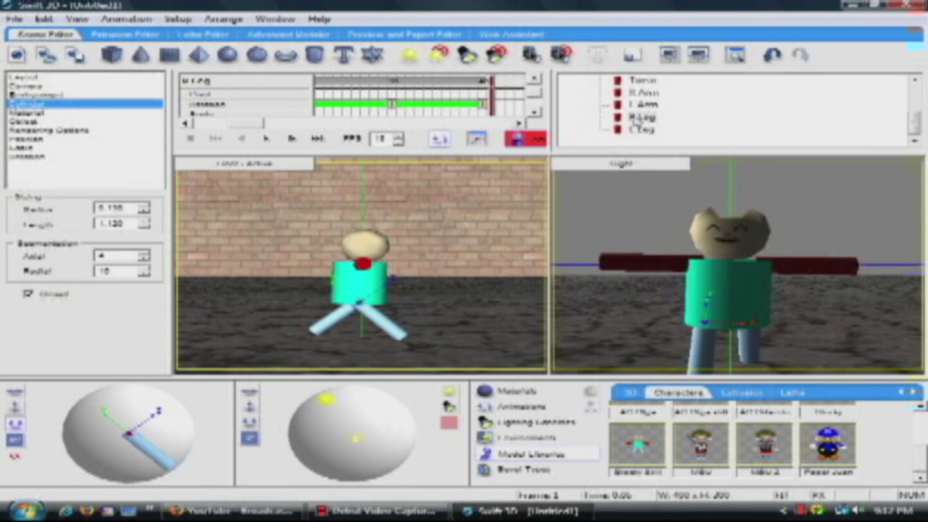
Step: Copy the L Leg's rotation key frame at frame 10 and paste it at frame 30
{"action": "left_click", "coordinate": [637, 131]}
{"action": "left_click_drag", "start_coordinate": [254, 125], "coordinate": [231, 125]}
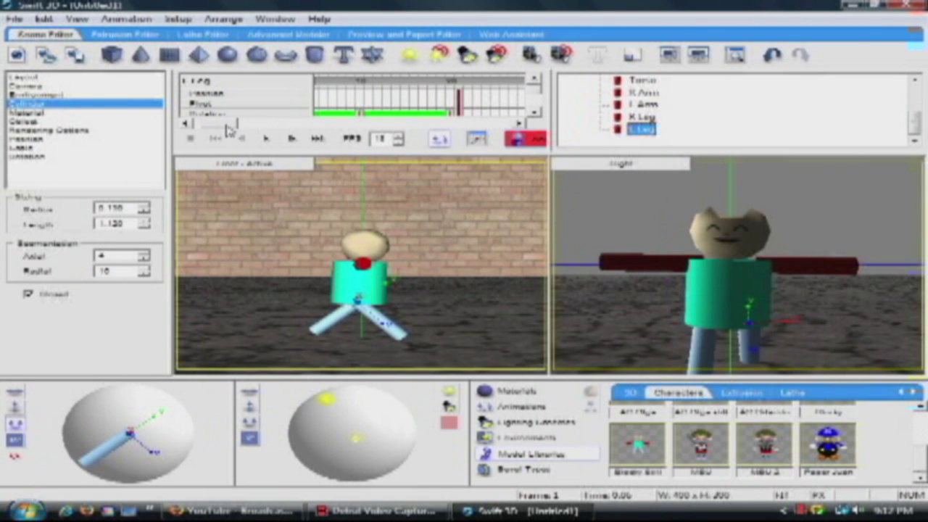
{"action": "right_click", "coordinate": [358, 113]}
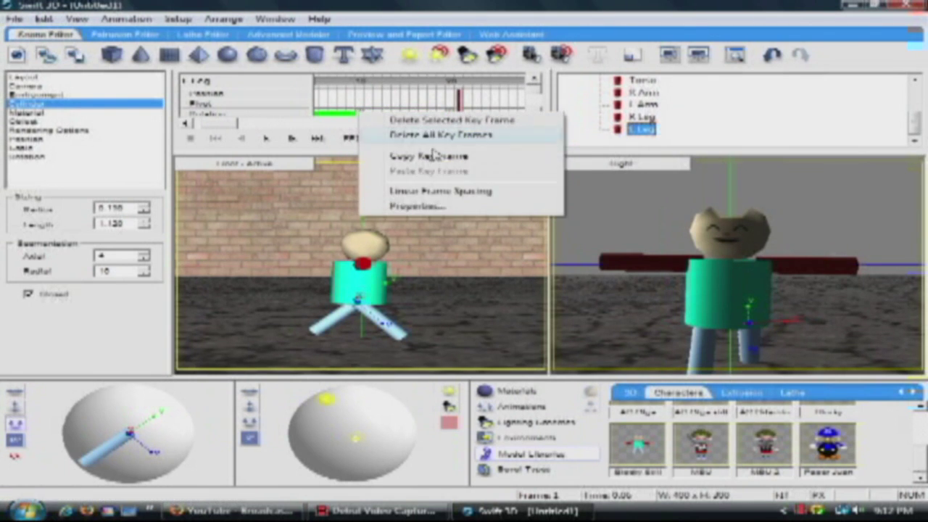
{"action": "left_click", "coordinate": [445, 156]}
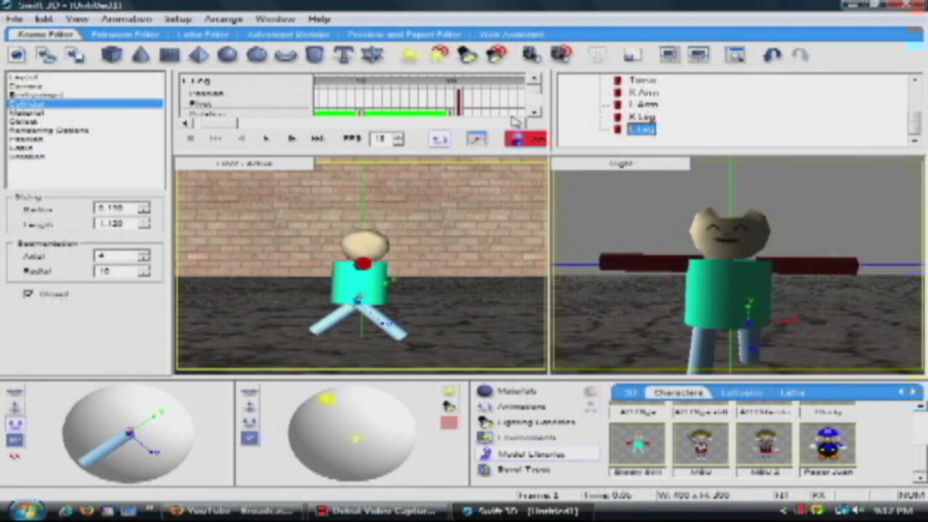
{"action": "left_click", "coordinate": [525, 126]}
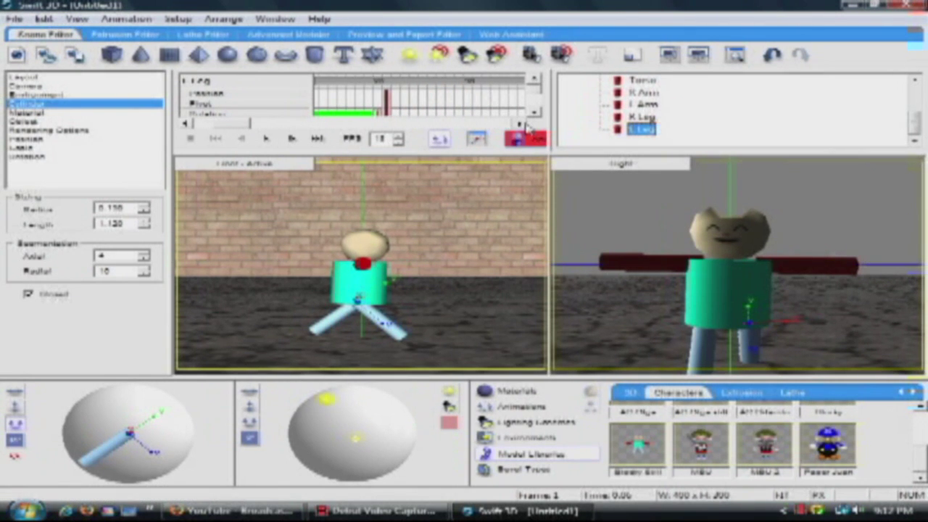
{"action": "right_click", "coordinate": [469, 118]}
{"action": "left_click", "coordinate": [528, 171]}
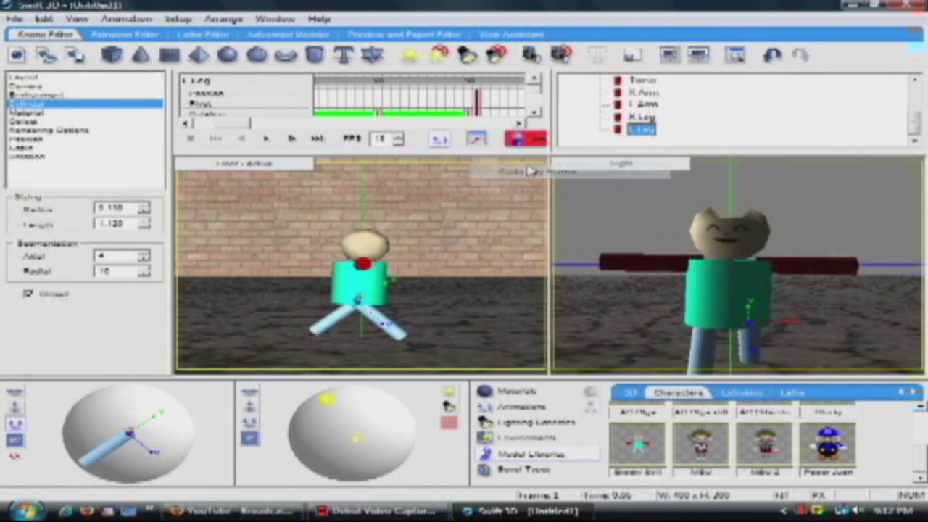
Step: Copy the L Leg's rotation key frame at frame 20 and paste it at frame 40
{"action": "right_click", "coordinate": [377, 113]}
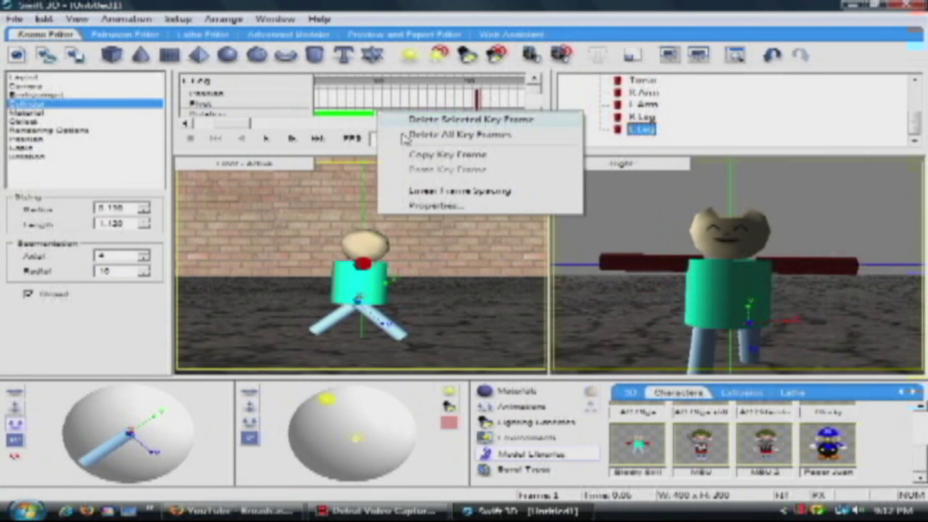
{"action": "left_click", "coordinate": [466, 156]}
{"action": "left_click", "coordinate": [521, 124]}
{"action": "right_click", "coordinate": [469, 114]}
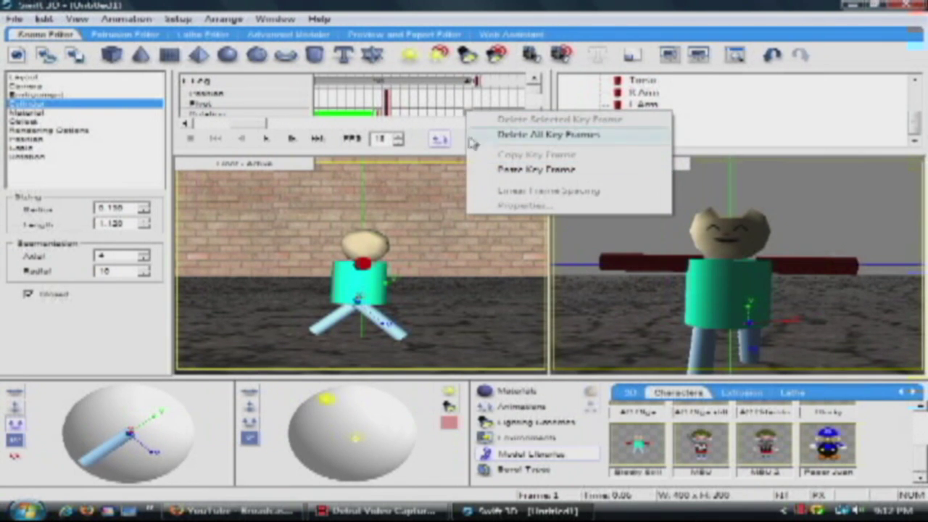
{"action": "left_click", "coordinate": [556, 172]}
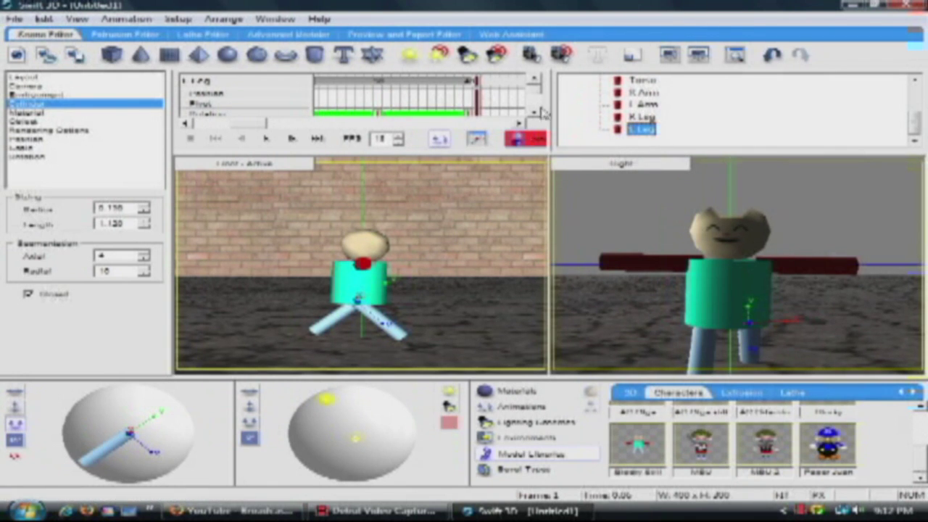
Step: Compare the rotation tracks of the R Leg and L Leg, and play the 40-frame walk cycle before stopping it
{"action": "left_click", "coordinate": [535, 114]}
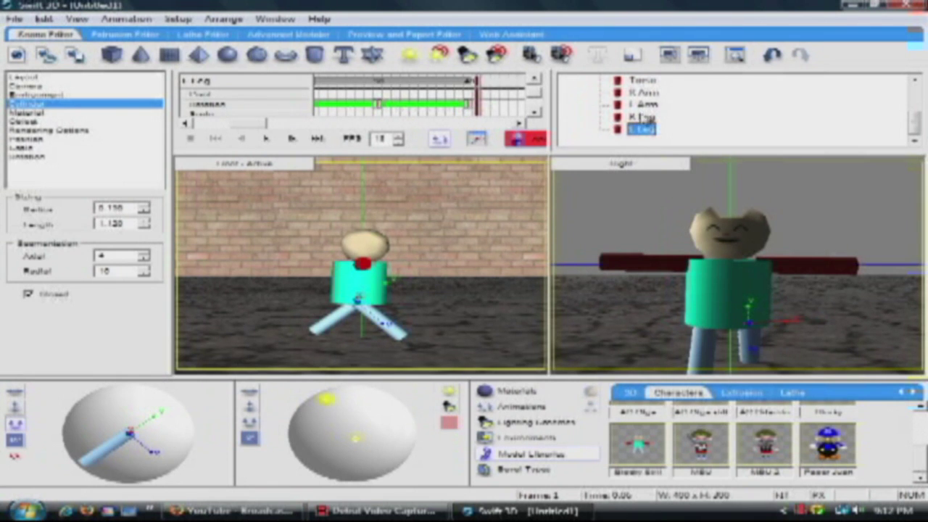
{"action": "left_click", "coordinate": [643, 117]}
{"action": "left_click", "coordinate": [645, 130]}
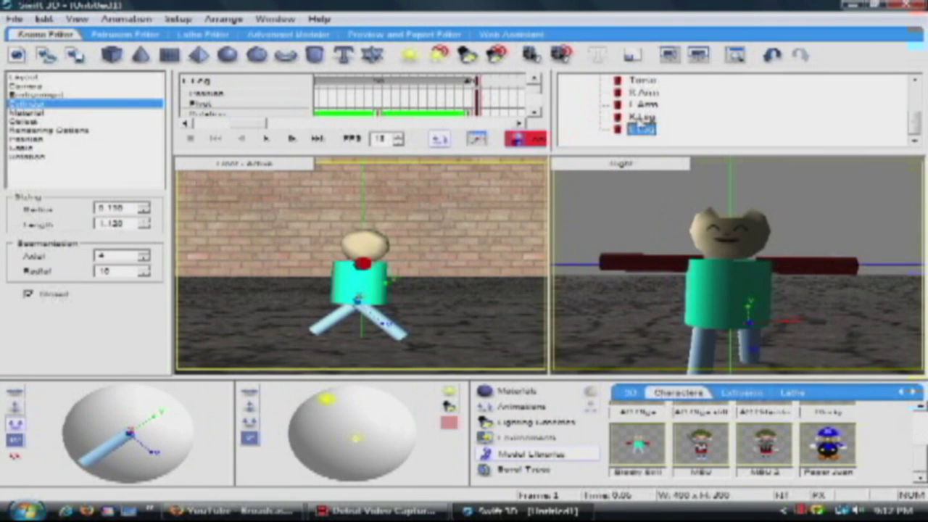
{"action": "left_click", "coordinate": [639, 119]}
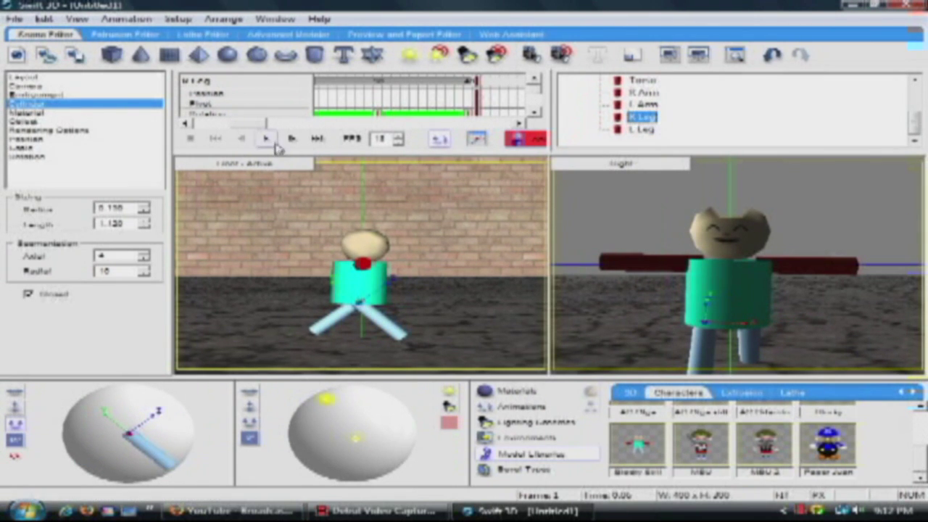
{"action": "left_click", "coordinate": [267, 139]}
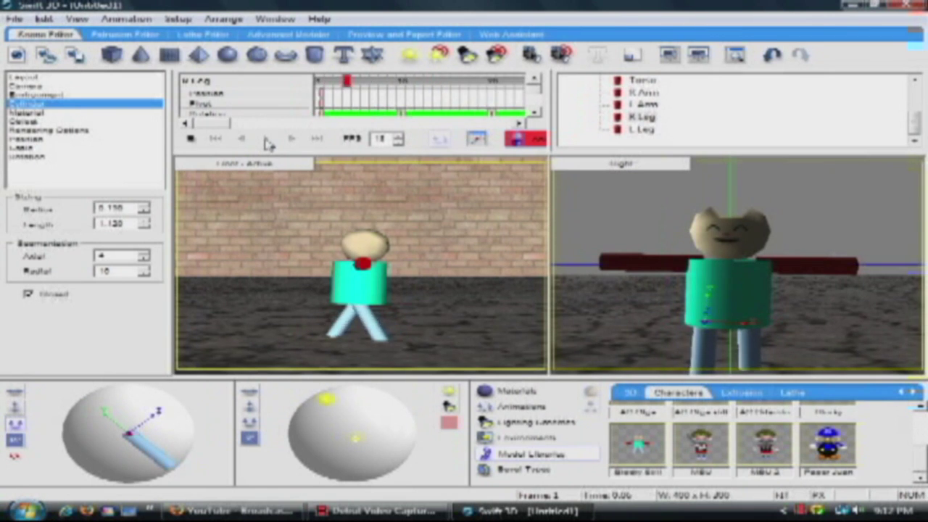
{"action": "left_click", "coordinate": [193, 138]}
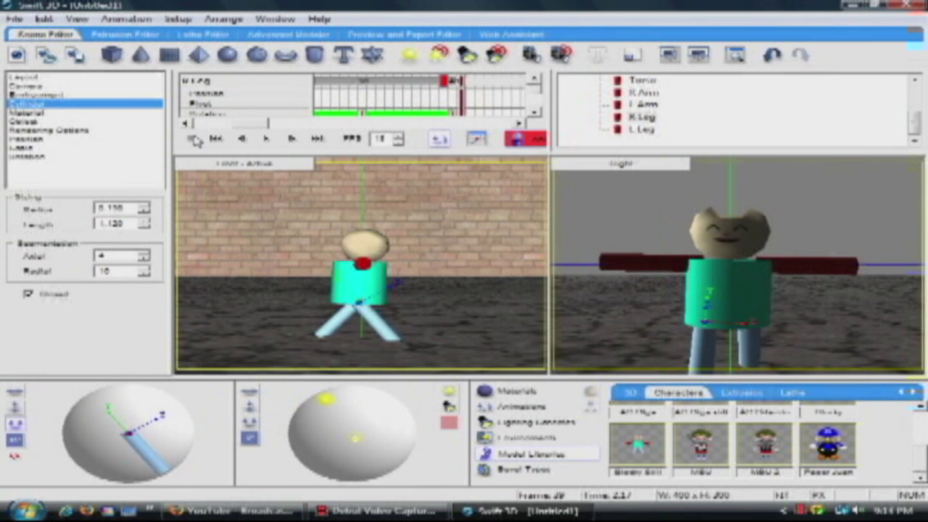
Step: Turn off Animate and shift the whole Blocky group sideways along the floor to the left edge of the front view
{"action": "left_click", "coordinate": [527, 140]}
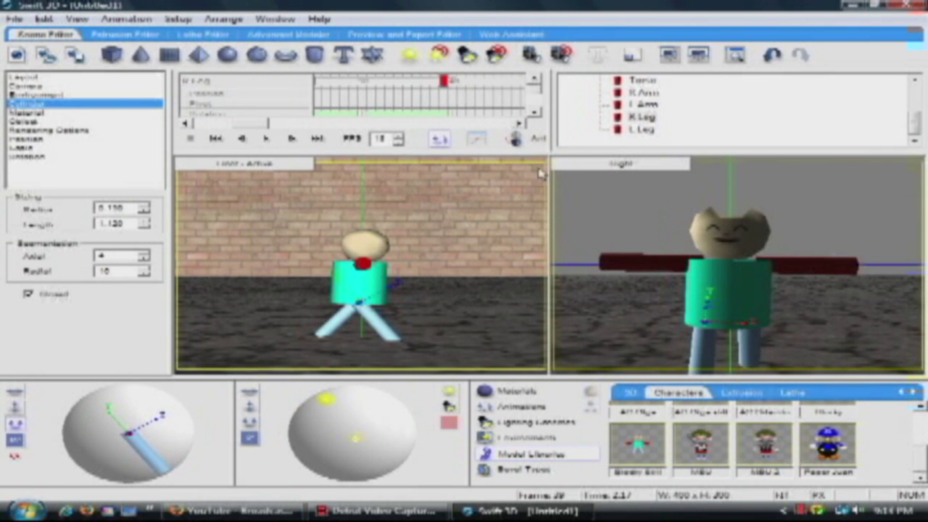
{"action": "left_click", "coordinate": [356, 286]}
{"action": "key", "text": "Left"}
{"action": "key", "text": "Left"}
{"action": "key", "text": "Left"}
{"action": "key", "text": "Left"}
{"action": "key", "text": "Left"}
{"action": "key", "text": "Left"}
{"action": "key", "text": "Left"}
{"action": "key", "text": "Left"}
{"action": "key", "text": "Left"}
{"action": "key", "text": "Left"}
{"action": "key", "text": "Left"}
{"action": "key", "text": "Left"}
{"action": "key", "text": "Left"}
{"action": "key", "text": "Left"}
{"action": "key", "text": "Left"}
{"action": "key", "text": "Left"}
{"action": "key", "text": "Left"}
{"action": "key", "text": "Left"}
{"action": "key", "text": "Left"}
{"action": "key", "text": "Left"}
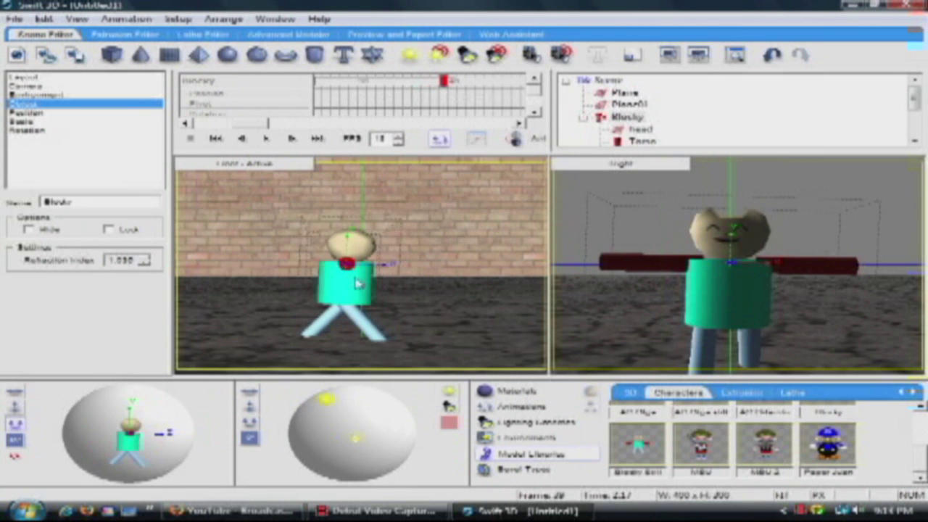
{"action": "key", "text": "Left"}
{"action": "key", "text": "Left"}
{"action": "key", "text": "Left"}
{"action": "key", "text": "Left"}
{"action": "key", "text": "Left"}
{"action": "key", "text": "Left"}
{"action": "key", "text": "Left"}
{"action": "key", "text": "Left"}
{"action": "key", "text": "Left"}
{"action": "key", "text": "Left"}
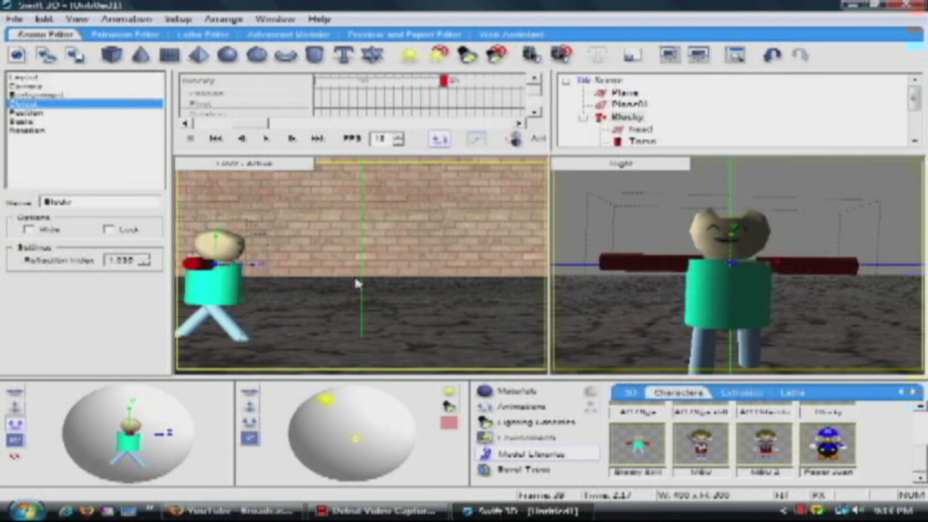
{"action": "key", "text": "Right"}
{"action": "key", "text": "Right"}
{"action": "key", "text": "Right"}
{"action": "key", "text": "Right"}
{"action": "key", "text": "Right"}
{"action": "key", "text": "Left"}
{"action": "key", "text": "Left"}
{"action": "key", "text": "Left"}
{"action": "key", "text": "Left"}
{"action": "key", "text": "Left"}
{"action": "key", "text": "Left"}
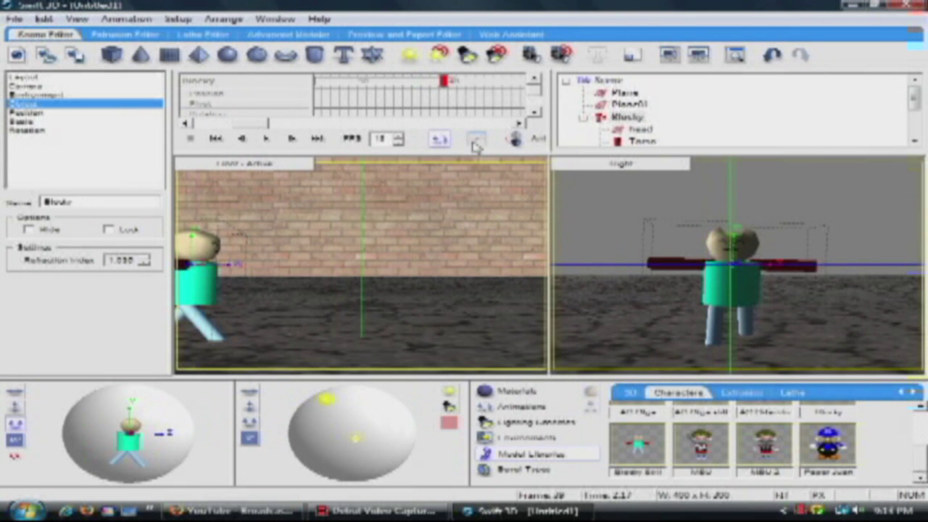
Step: Turn on Animate and, at frame 40, move Blocky across the scene until he is past the right edge of the front view
{"action": "left_click", "coordinate": [531, 140]}
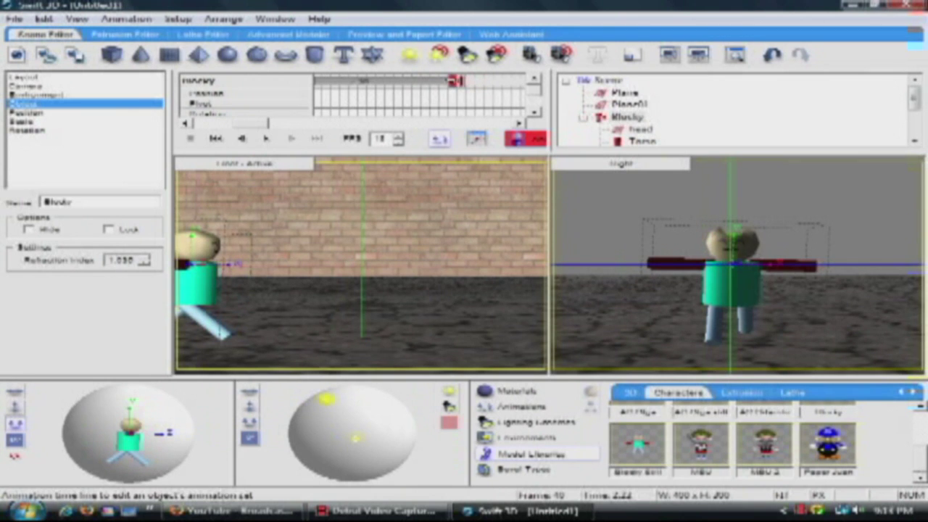
{"action": "key", "text": "Right"}
{"action": "key", "text": "Right"}
{"action": "key", "text": "Right"}
{"action": "key", "text": "Right"}
{"action": "key", "text": "Right"}
{"action": "key", "text": "Right"}
{"action": "key", "text": "Right"}
{"action": "key", "text": "Right"}
{"action": "key", "text": "Right"}
{"action": "key", "text": "Right"}
{"action": "key", "text": "Right"}
{"action": "key", "text": "Right"}
{"action": "key", "text": "Right"}
{"action": "key", "text": "Right"}
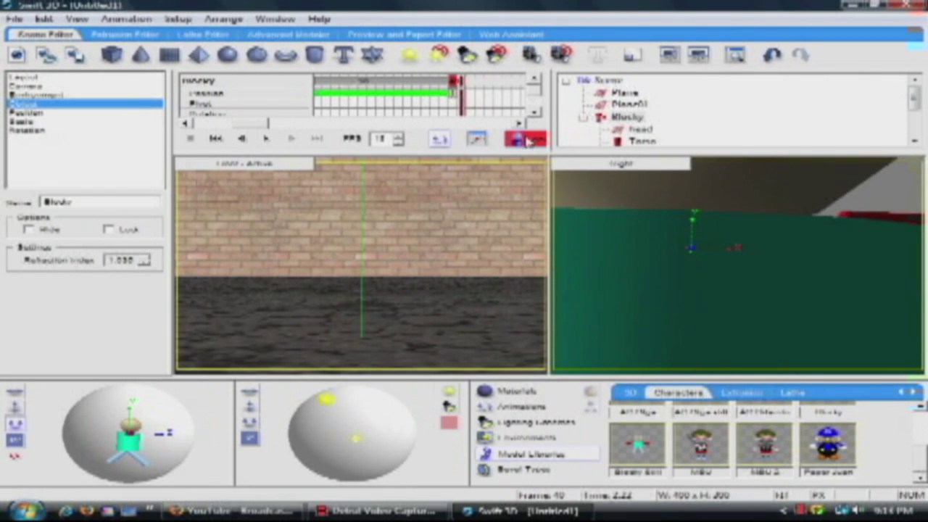
Step: Turn off Animate and return the timeline to frame 1
{"action": "left_click", "coordinate": [528, 140]}
{"action": "left_click_drag", "start_coordinate": [265, 124], "coordinate": [229, 125]}
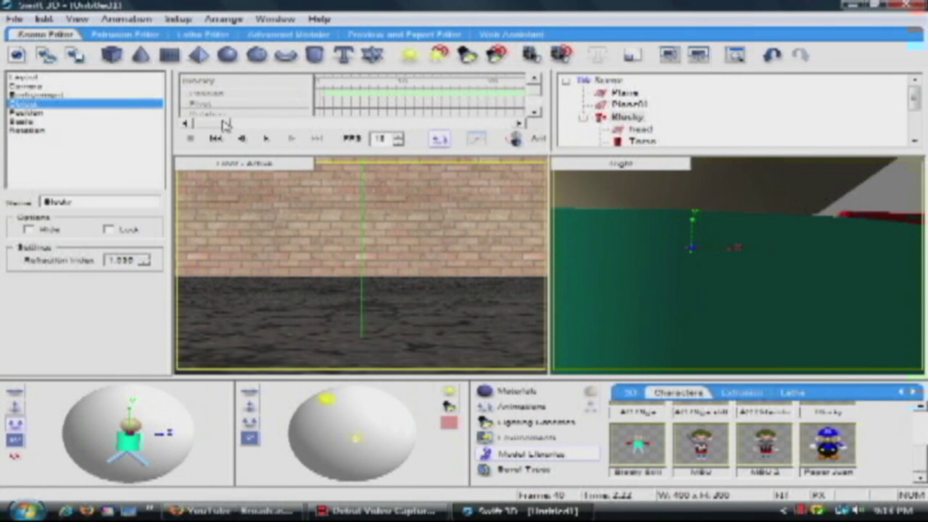
{"action": "left_click", "coordinate": [322, 94]}
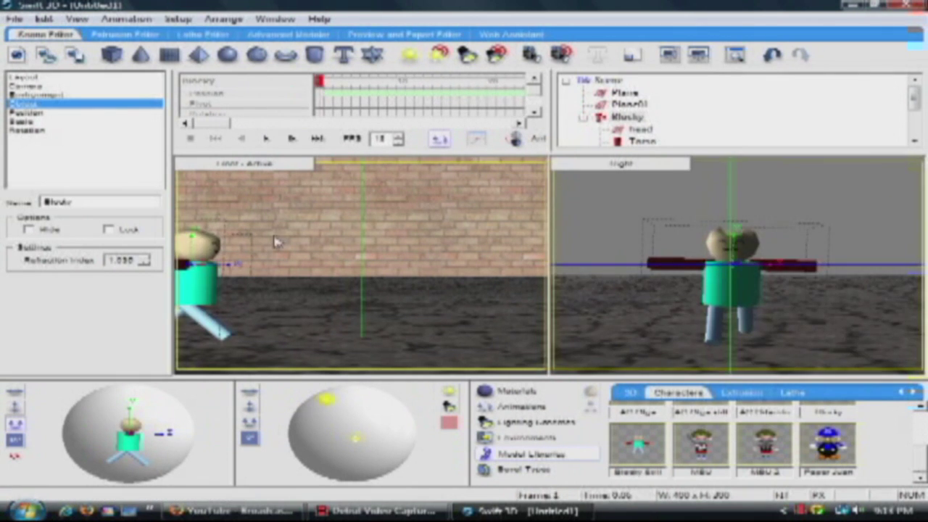
Step: With Animate on at frame 1, move Blocky past the left edge of the front view, then turn Animate off and play the walk
{"action": "left_click", "coordinate": [538, 140]}
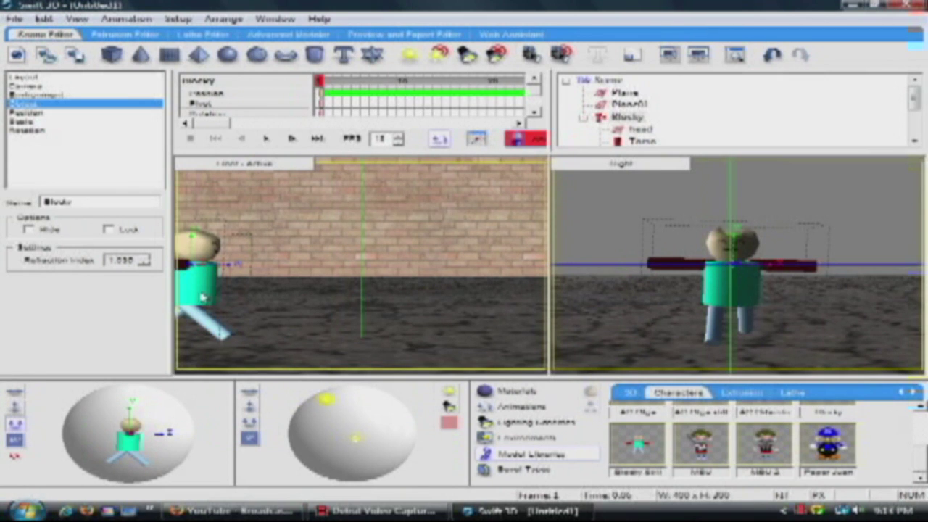
{"action": "key", "text": "Left"}
{"action": "key", "text": "Left"}
{"action": "key", "text": "Left"}
{"action": "key", "text": "Left"}
{"action": "key", "text": "Left"}
{"action": "key", "text": "Left"}
{"action": "key", "text": "Left"}
{"action": "key", "text": "Left"}
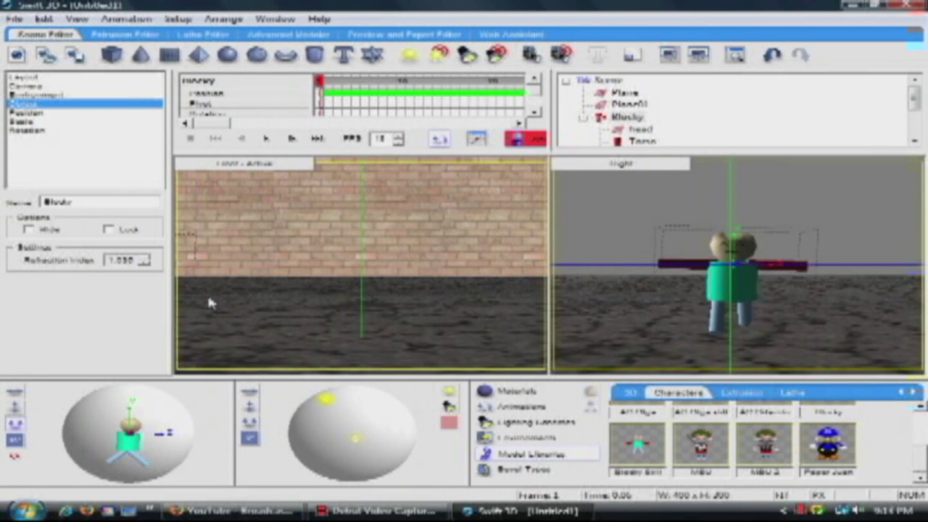
{"action": "left_click", "coordinate": [526, 138]}
{"action": "left_click", "coordinate": [266, 139]}
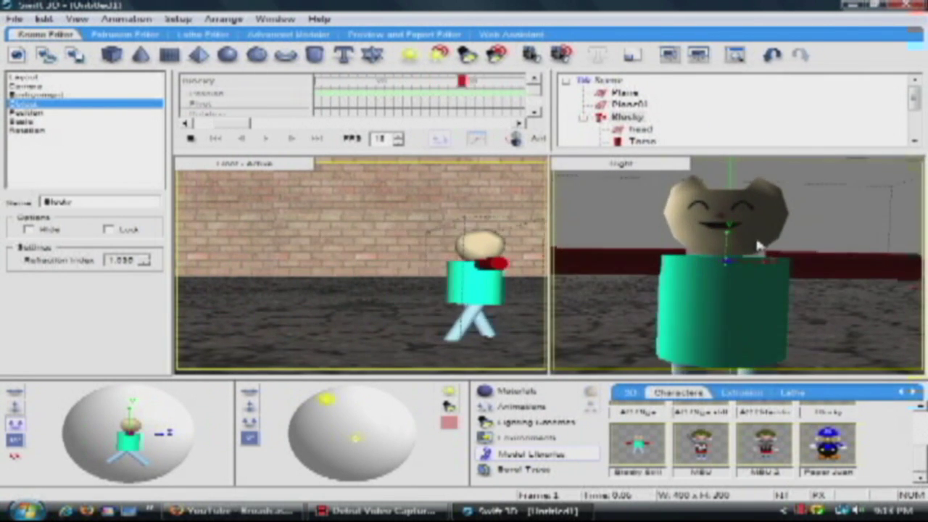
Step: Switch the Right viewport to the Top view and frame Blocky closely on the stone floor
{"action": "right_click_drag", "start_coordinate": [823, 219], "coordinate": [839, 343]}
{"action": "left_click", "coordinate": [620, 164]}
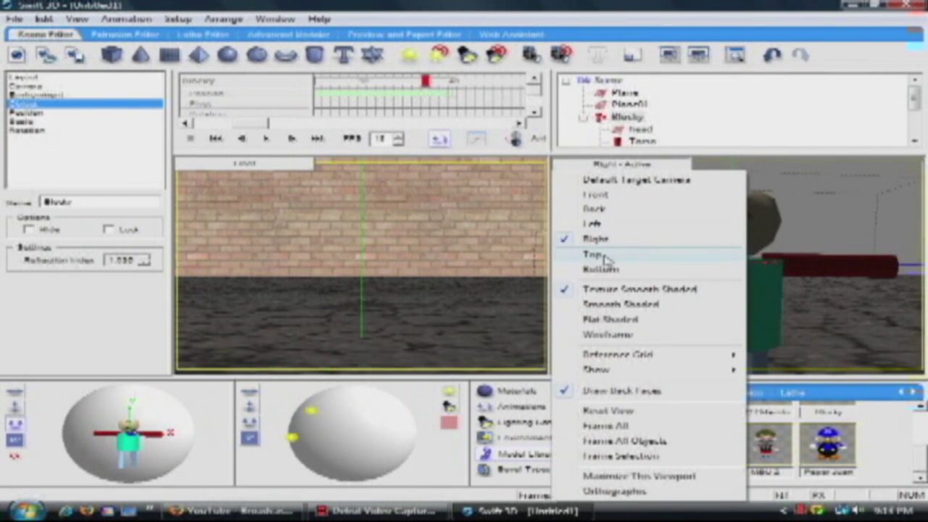
{"action": "left_click", "coordinate": [624, 250]}
{"action": "right_click_drag", "start_coordinate": [786, 277], "coordinate": [769, 138]}
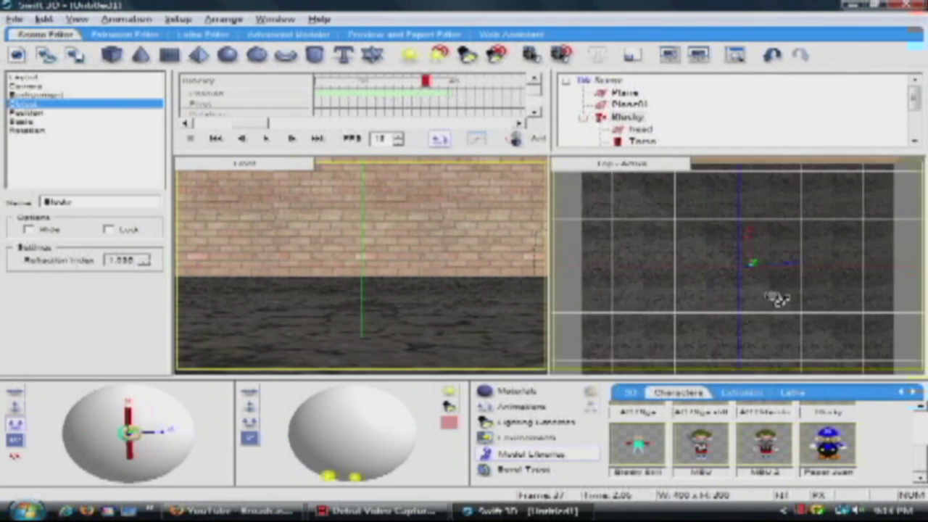
{"action": "right_click_drag", "start_coordinate": [772, 296], "coordinate": [770, 217]}
{"action": "scroll", "coordinate": [790, 265], "scroll_direction": "up", "scroll_amount": 2}
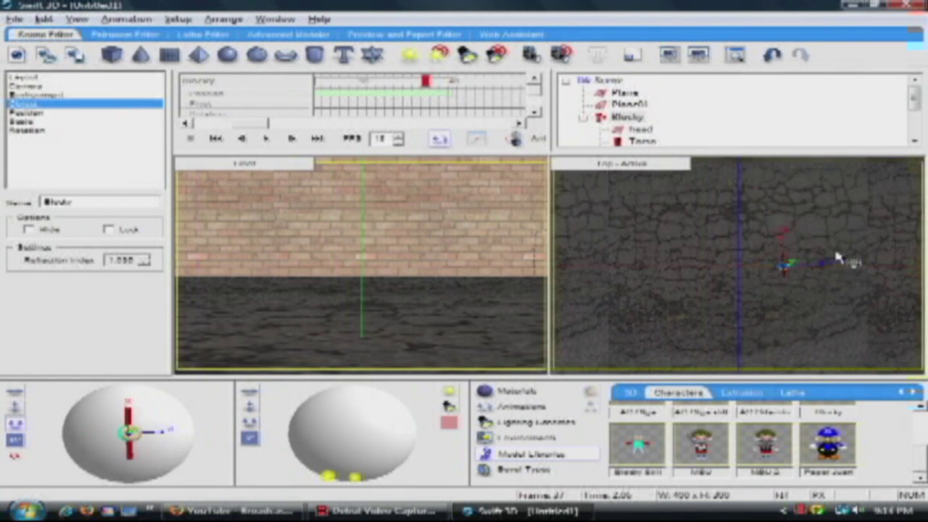
{"action": "scroll", "coordinate": [808, 255], "scroll_direction": "up", "scroll_amount": 2}
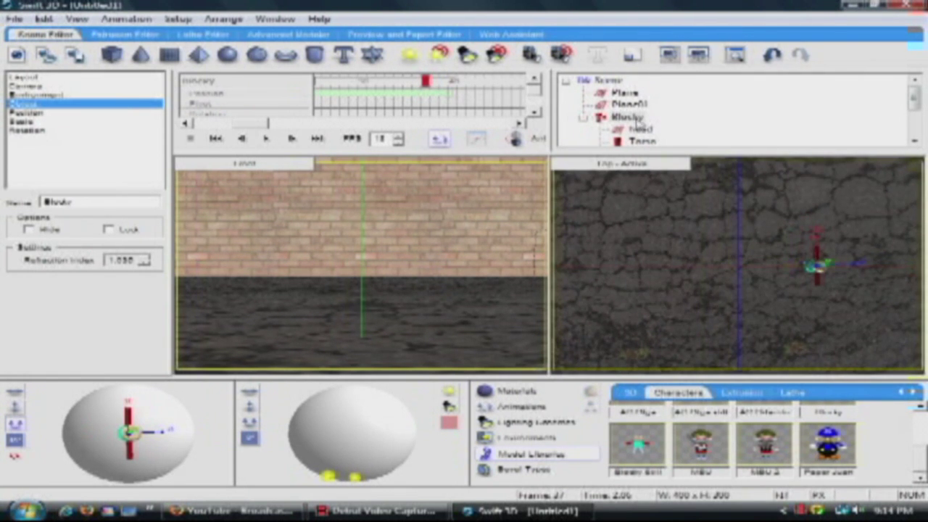